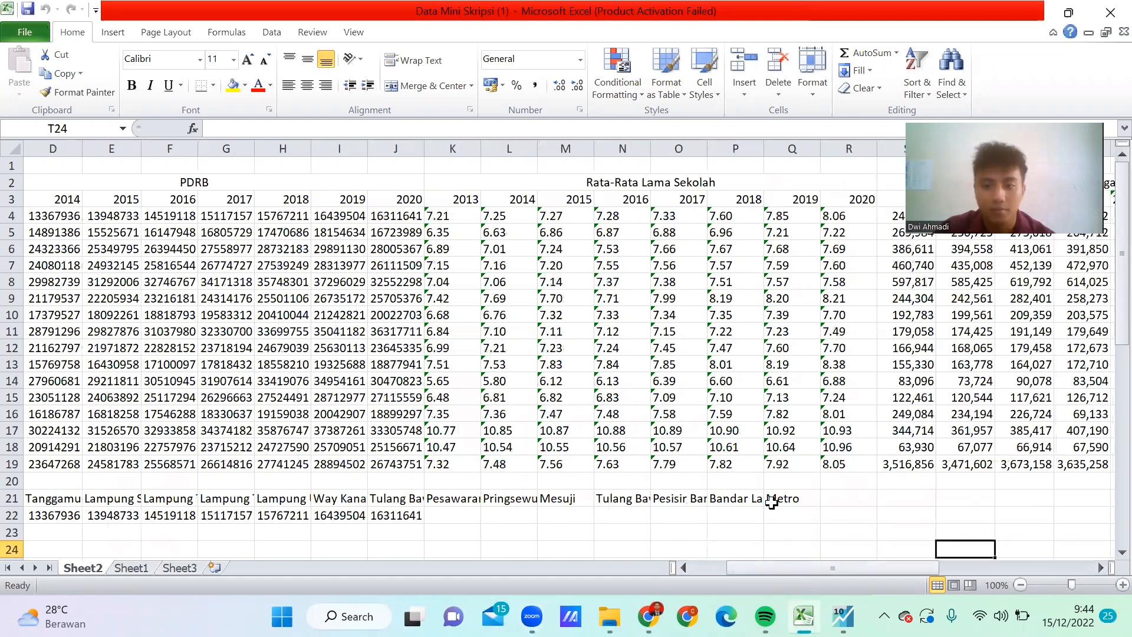
Examine the PDRB, Rata-Rata Lama Sekolah and Tenaga Kerja data by region and year on Sheet2
{"action": "left_click_drag", "start_coordinate": [780, 570], "coordinate": [780, 570]}
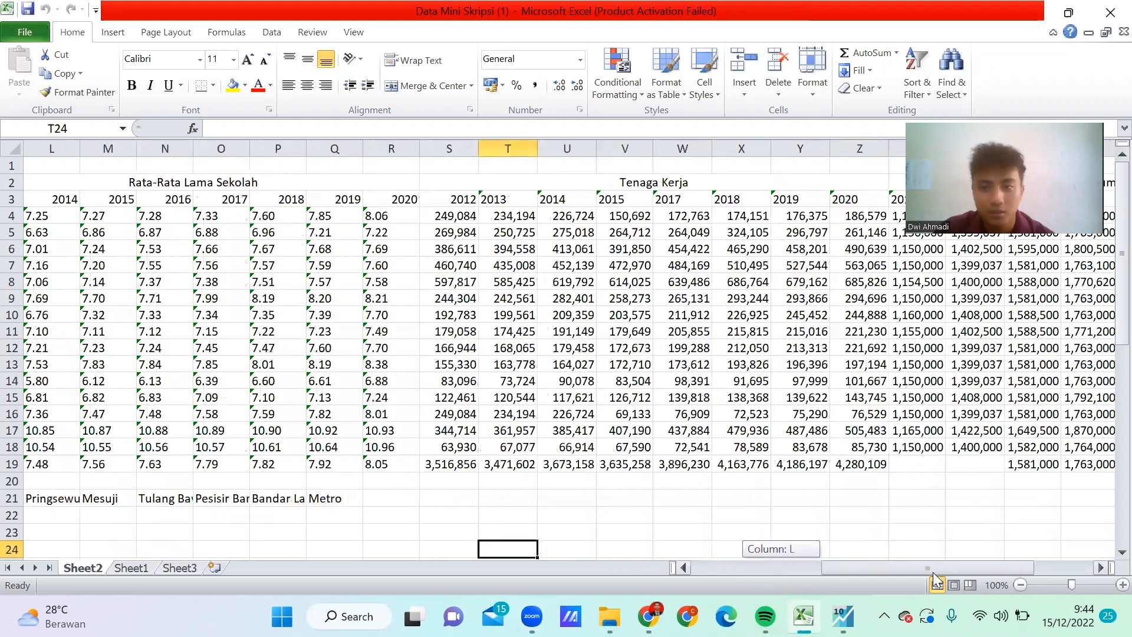
{"action": "left_click_drag", "start_coordinate": [933, 572], "coordinate": [168, 446]}
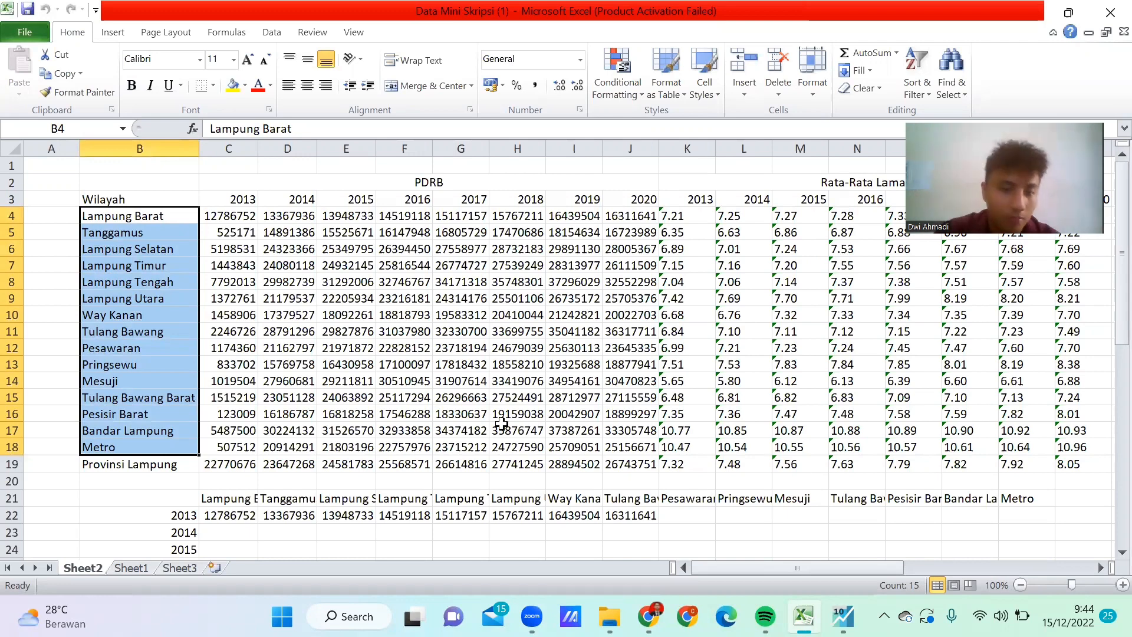
{"action": "left_click", "coordinate": [501, 377]}
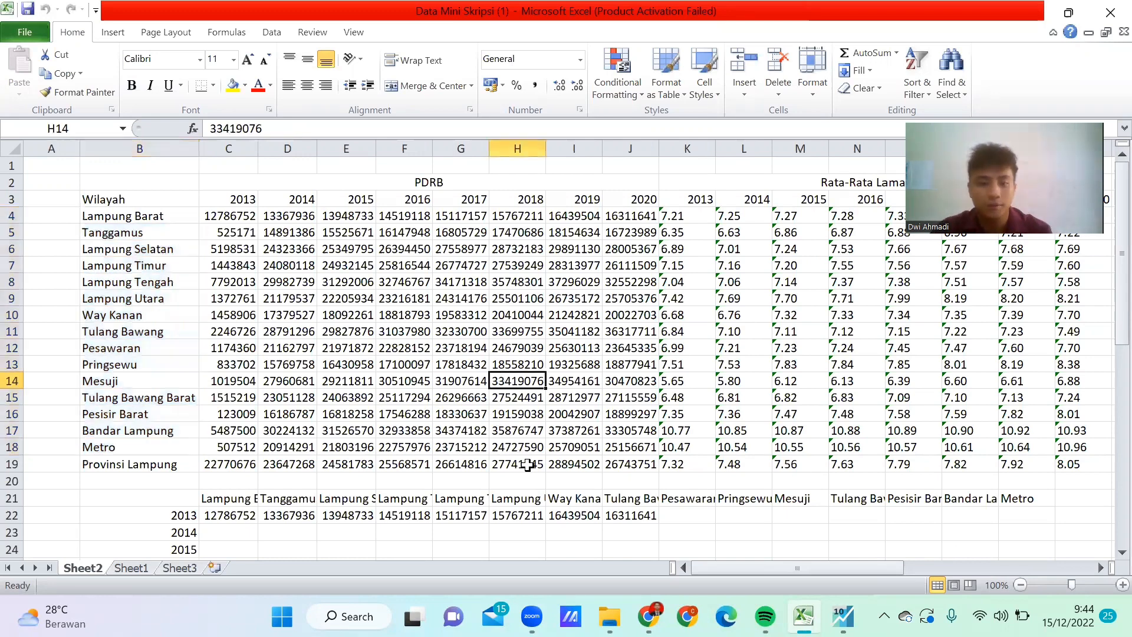
{"action": "left_click", "coordinate": [617, 412]}
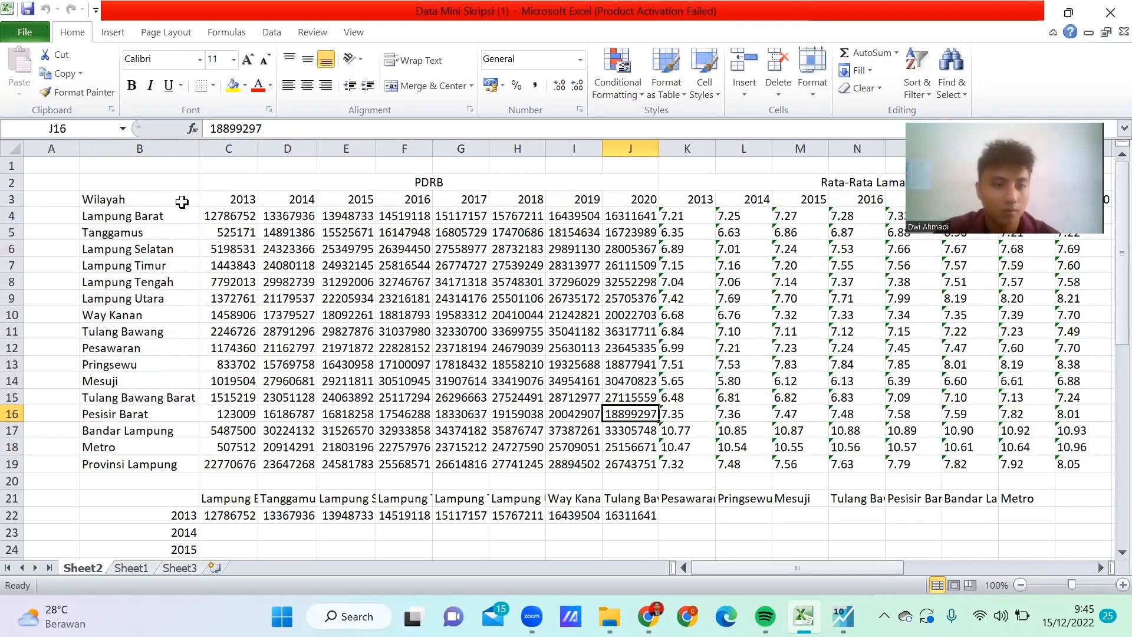
{"action": "left_click_drag", "start_coordinate": [164, 184], "coordinate": [330, 356]}
Examine the stacked panel data on Sheet3, from Lampung Barat through to Metro
{"action": "left_click", "coordinate": [178, 569]}
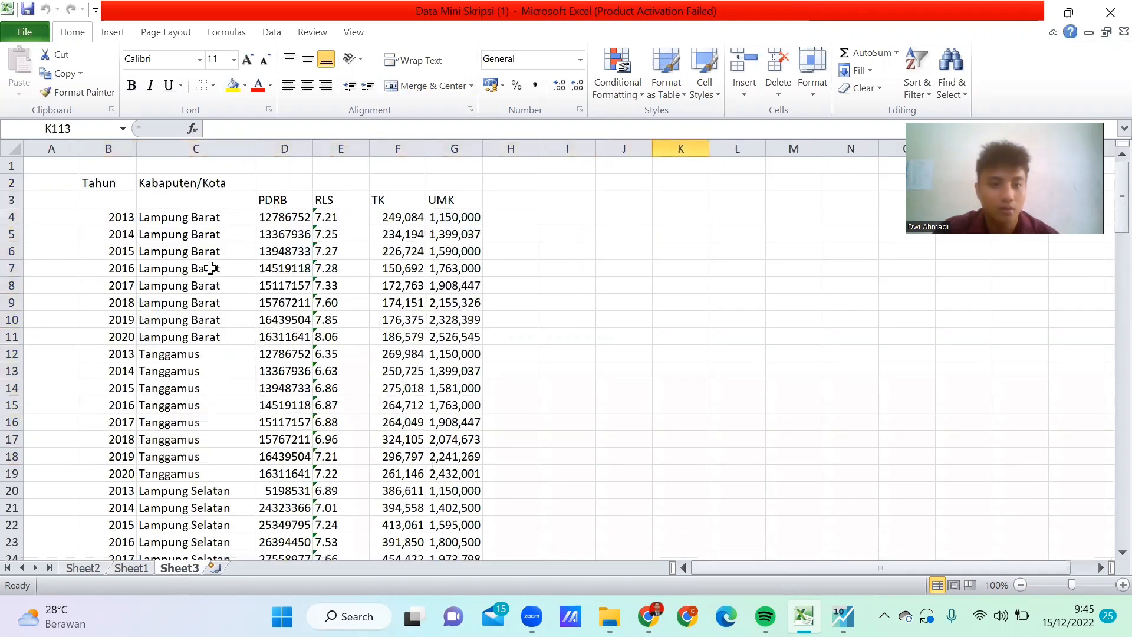
{"action": "scroll", "coordinate": [215, 345], "scroll_direction": "down", "scroll_amount": 18}
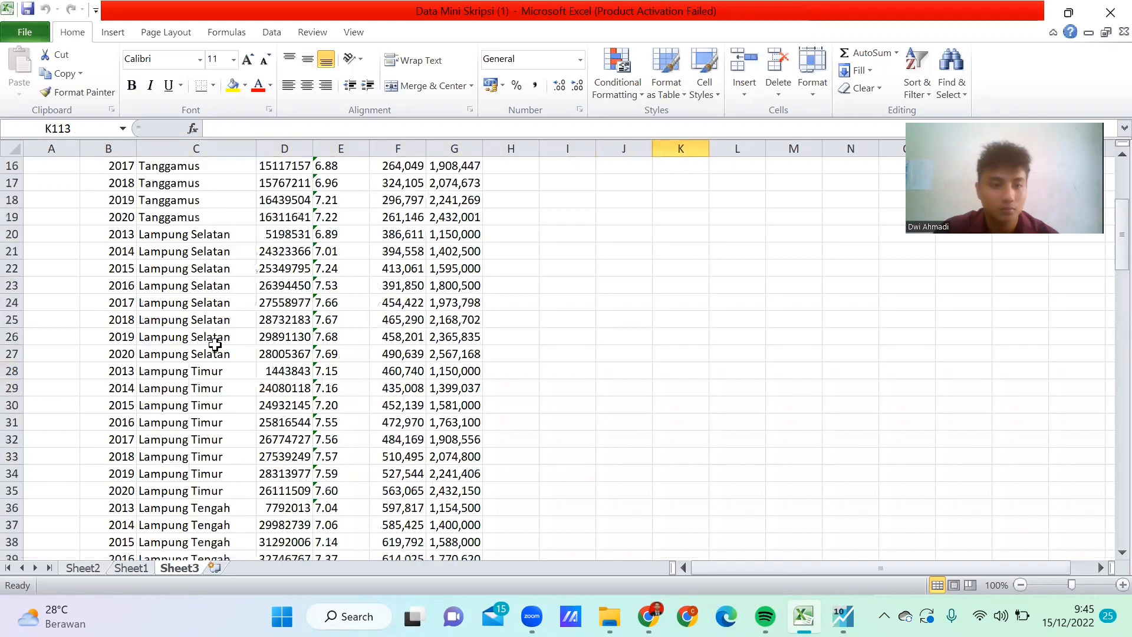
{"action": "scroll", "coordinate": [218, 367], "scroll_direction": "down", "scroll_amount": 7}
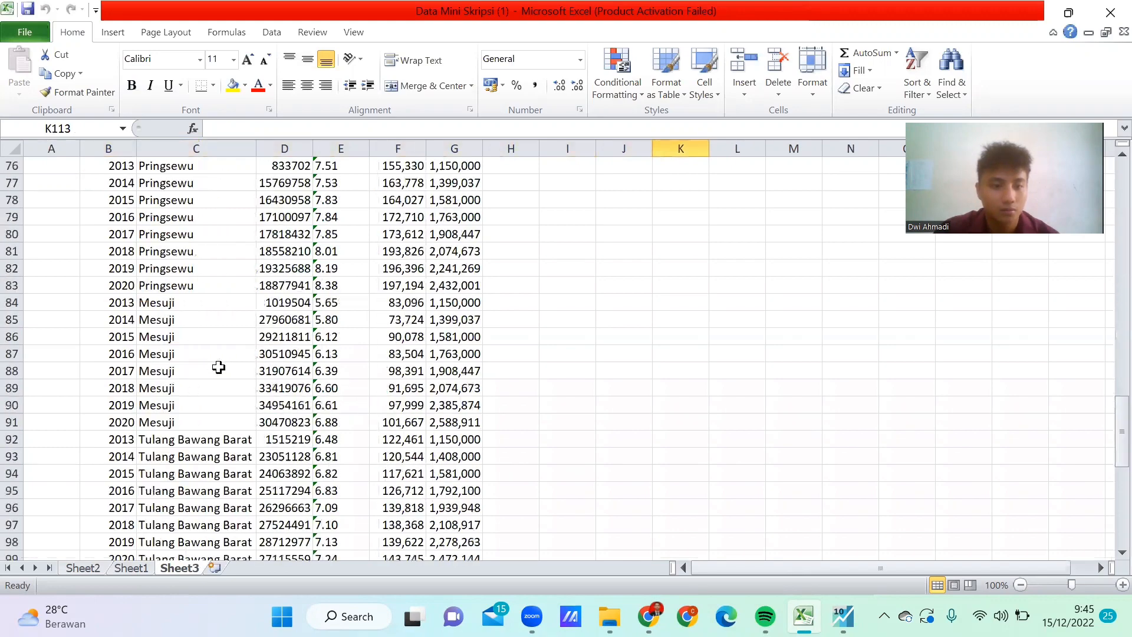
{"action": "scroll", "coordinate": [218, 371], "scroll_direction": "down", "scroll_amount": 6}
{"action": "scroll", "coordinate": [218, 376], "scroll_direction": "down", "scroll_amount": 6}
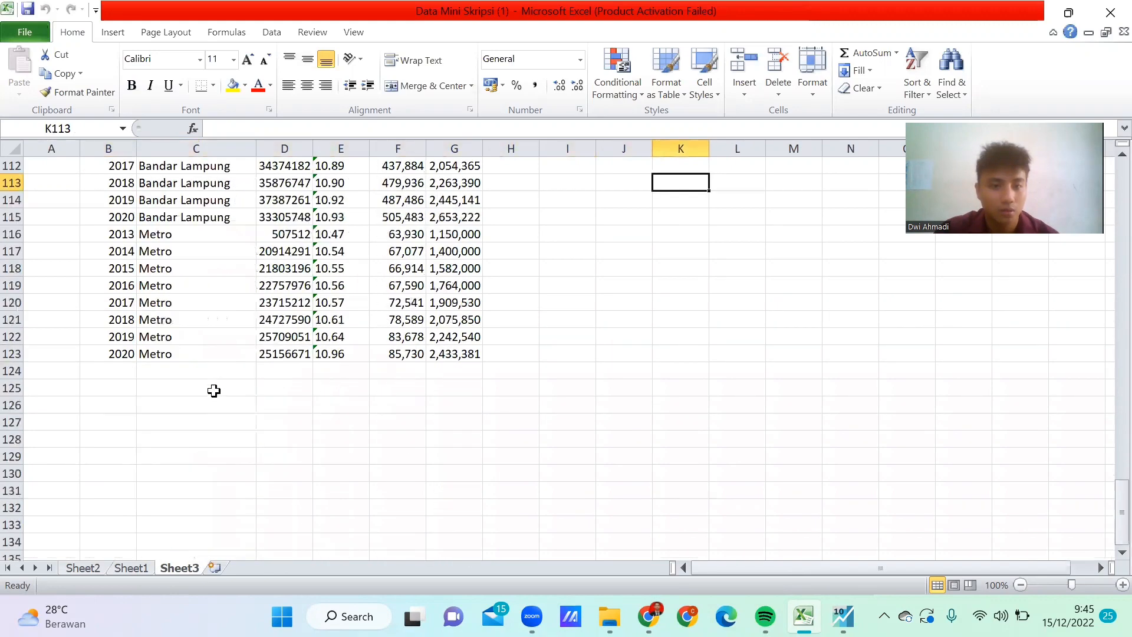
{"action": "scroll", "coordinate": [214, 389], "scroll_direction": "up", "scroll_amount": 16}
{"action": "scroll", "coordinate": [189, 404], "scroll_direction": "up", "scroll_amount": 19}
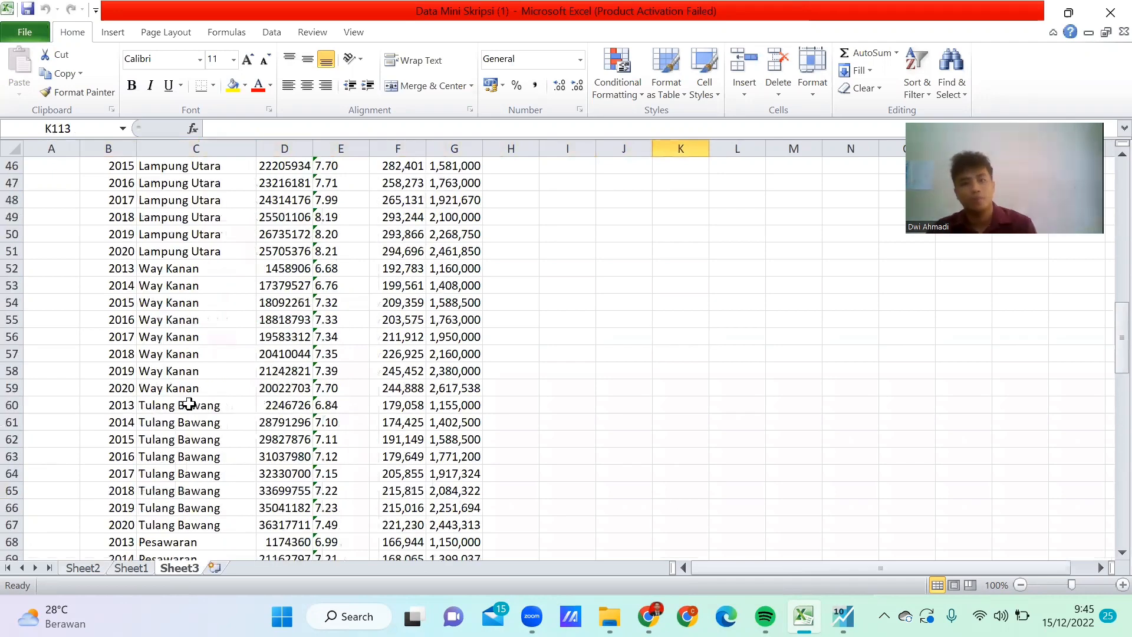
{"action": "scroll", "coordinate": [218, 218], "scroll_direction": "up", "scroll_amount": 2}
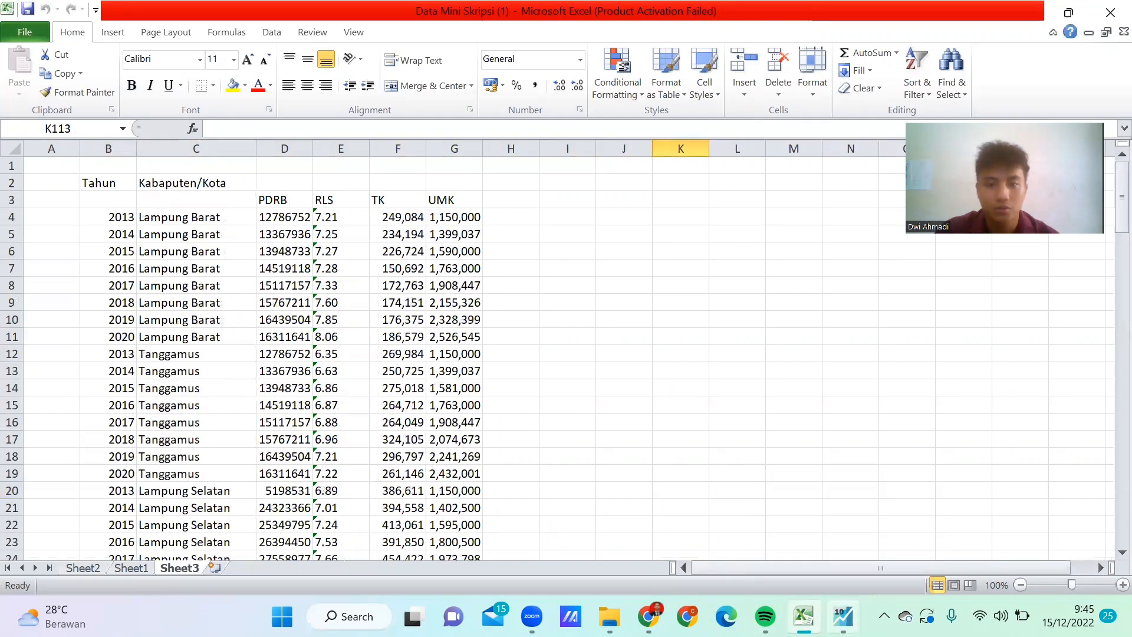
Switch to EViews and start a new workfile with the Balanced Panel structure type
{"action": "left_click", "coordinate": [843, 616]}
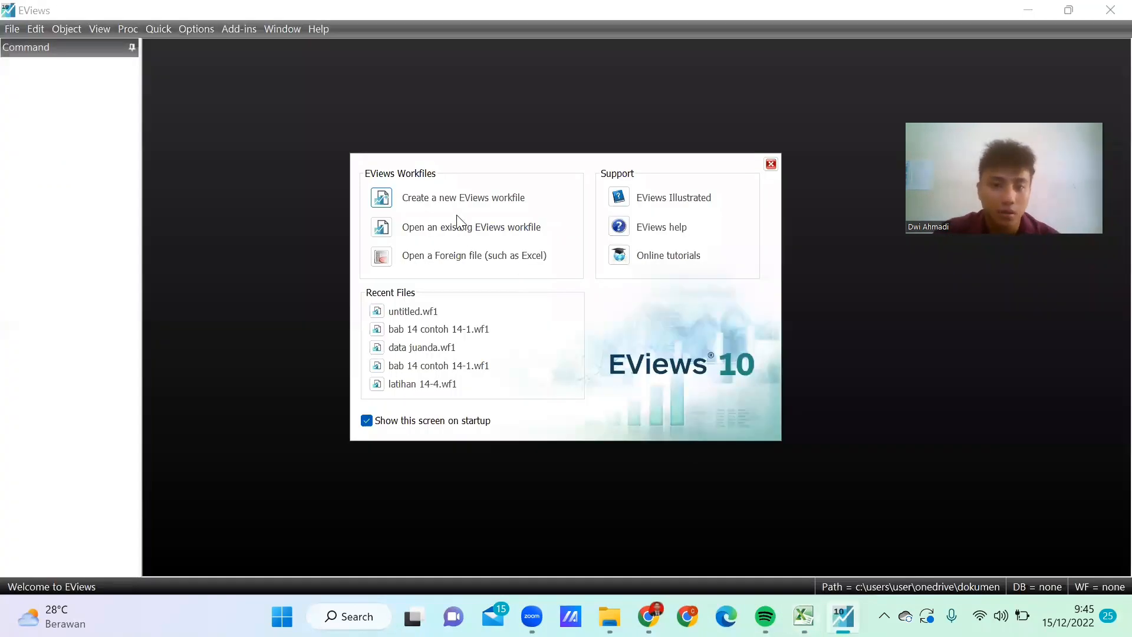
{"action": "left_click", "coordinate": [483, 201]}
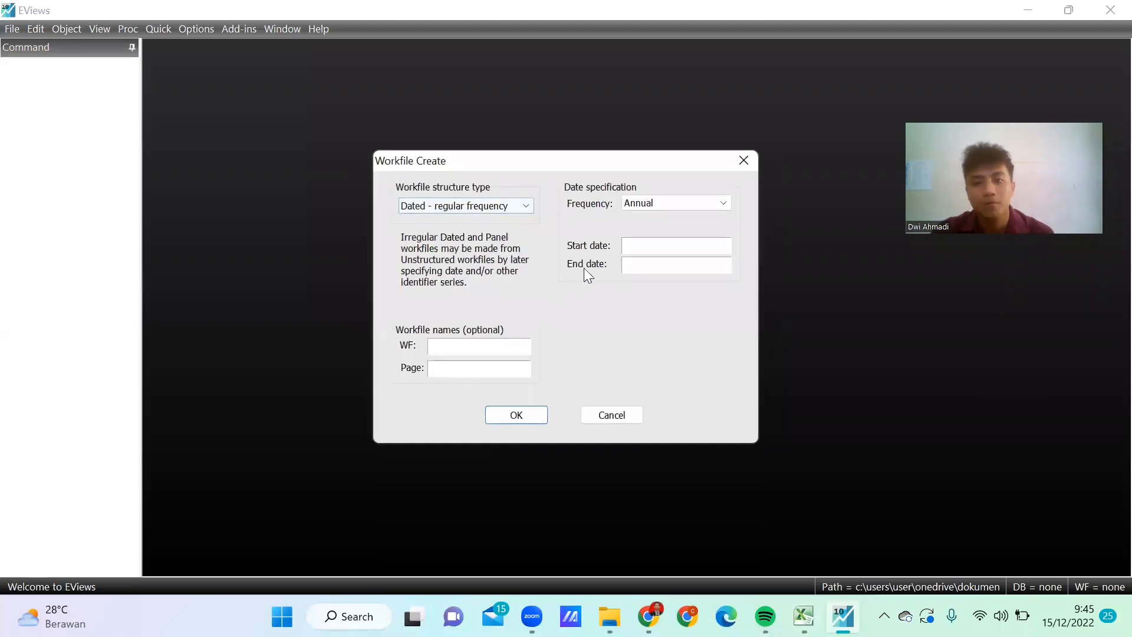
{"action": "left_click", "coordinate": [465, 203]}
{"action": "left_click", "coordinate": [464, 242]}
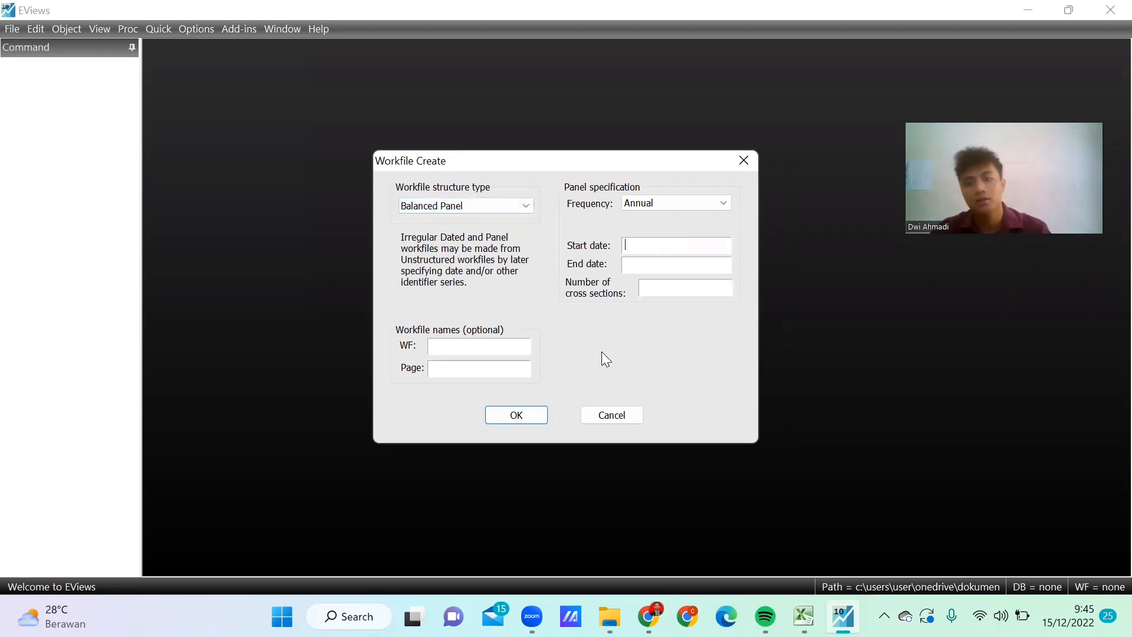
Set the panel's start date to 2013 and its end date to 2020
{"action": "left_click", "coordinate": [627, 251]}
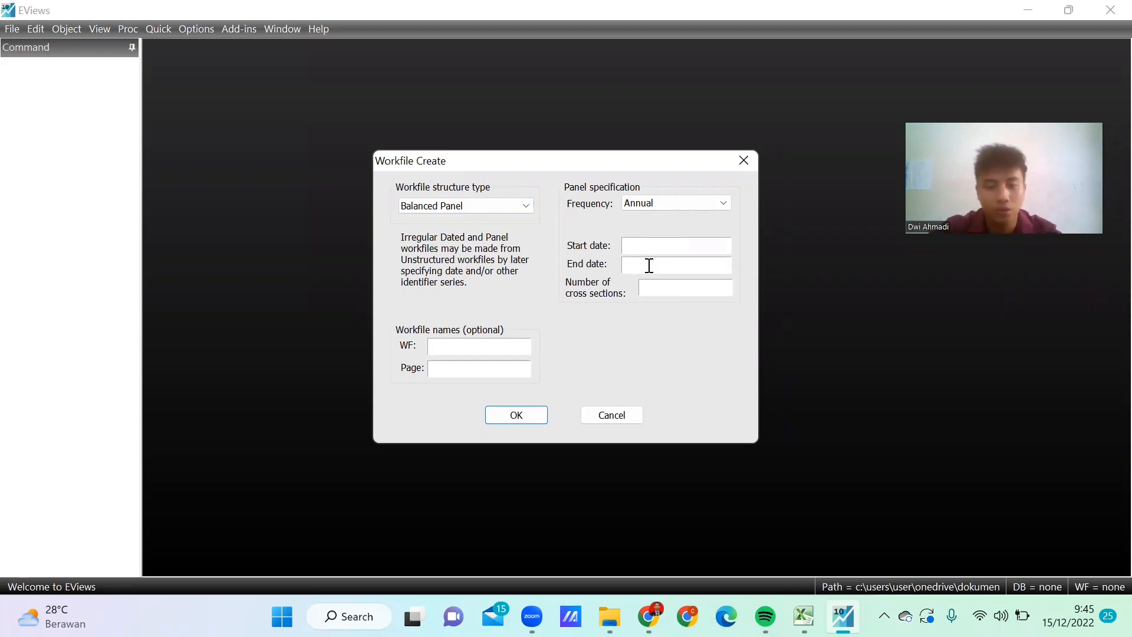
{"action": "type", "text": "2013"}
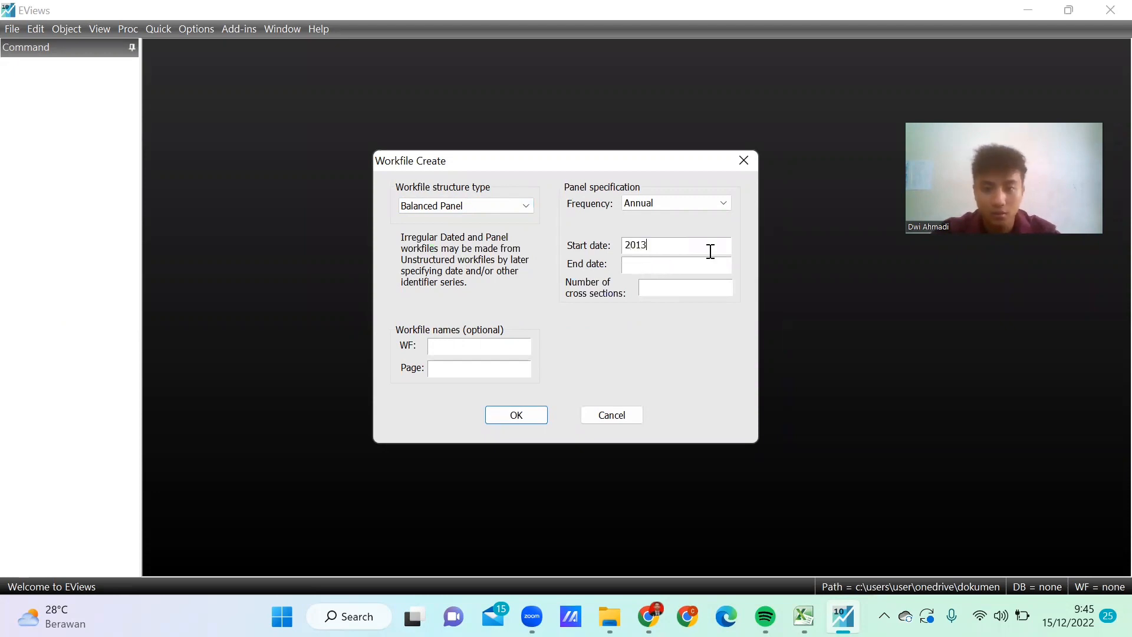
{"action": "left_click", "coordinate": [664, 263]}
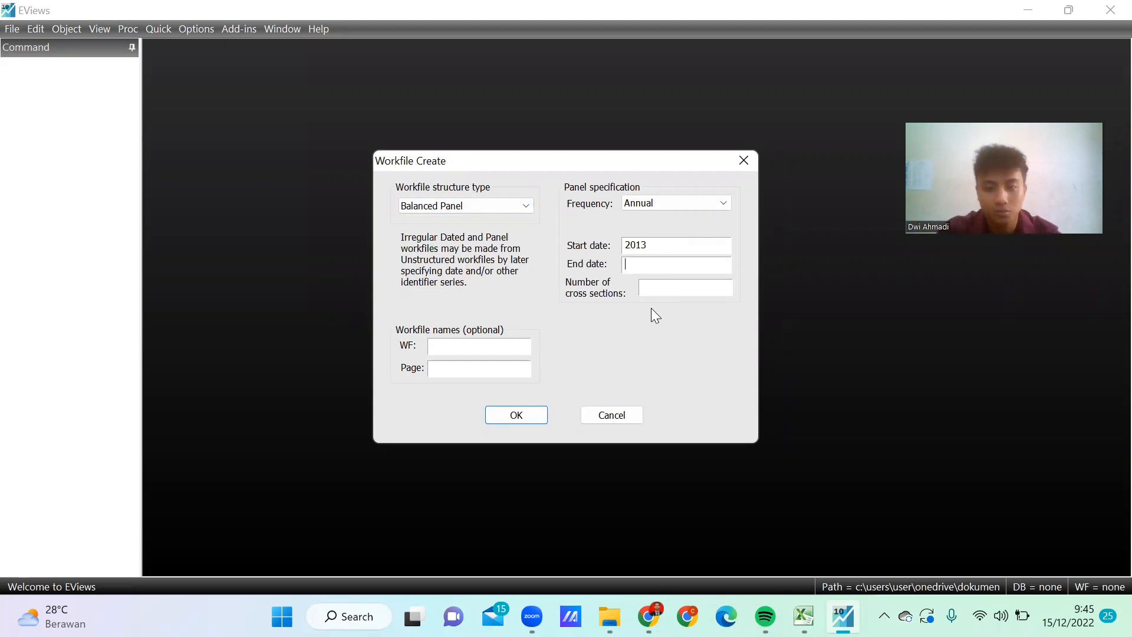
{"action": "type", "text": "2020"}
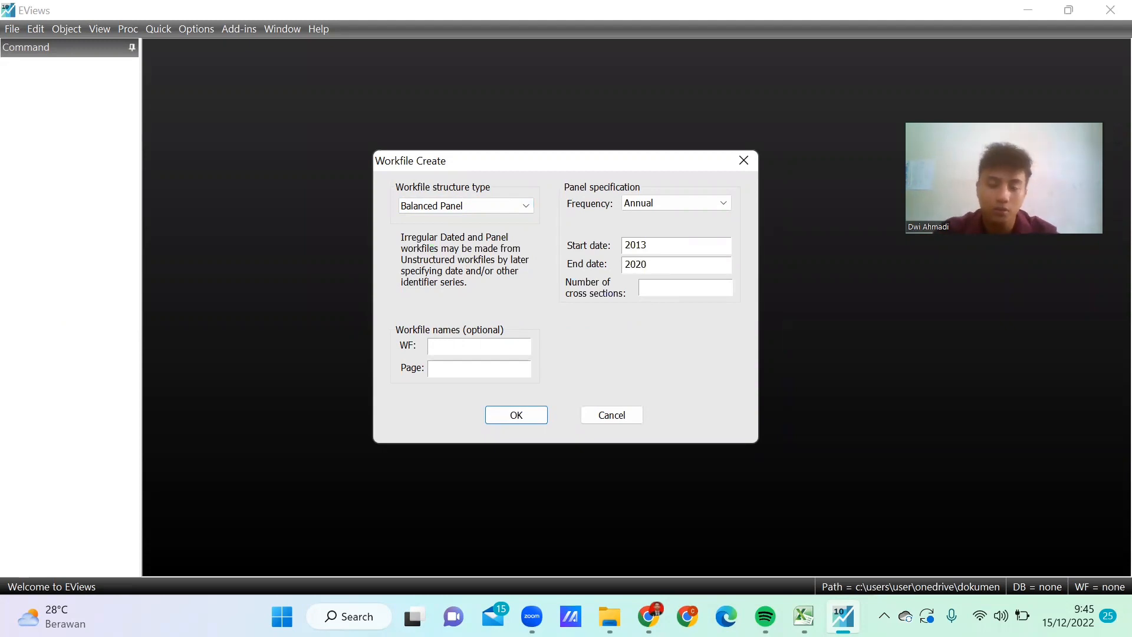
Check the regions in the Excel sheet, then create the EViews workfile with 15 cross sections
{"action": "left_click", "coordinate": [646, 287]}
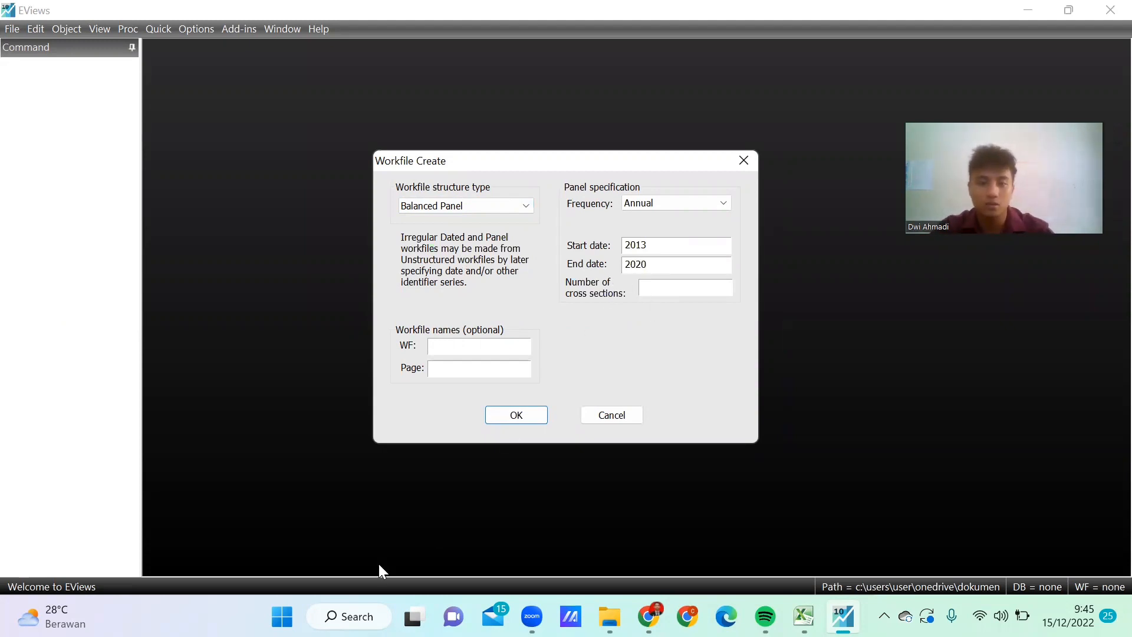
{"action": "left_click", "coordinate": [803, 616]}
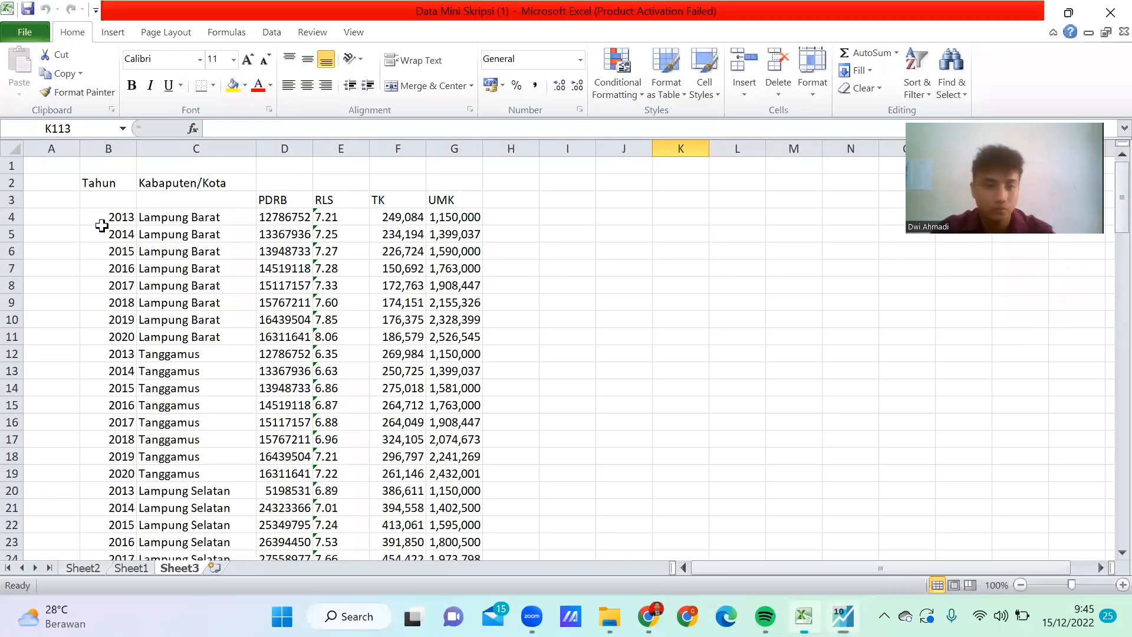
{"action": "left_click_drag", "start_coordinate": [162, 219], "coordinate": [166, 229]}
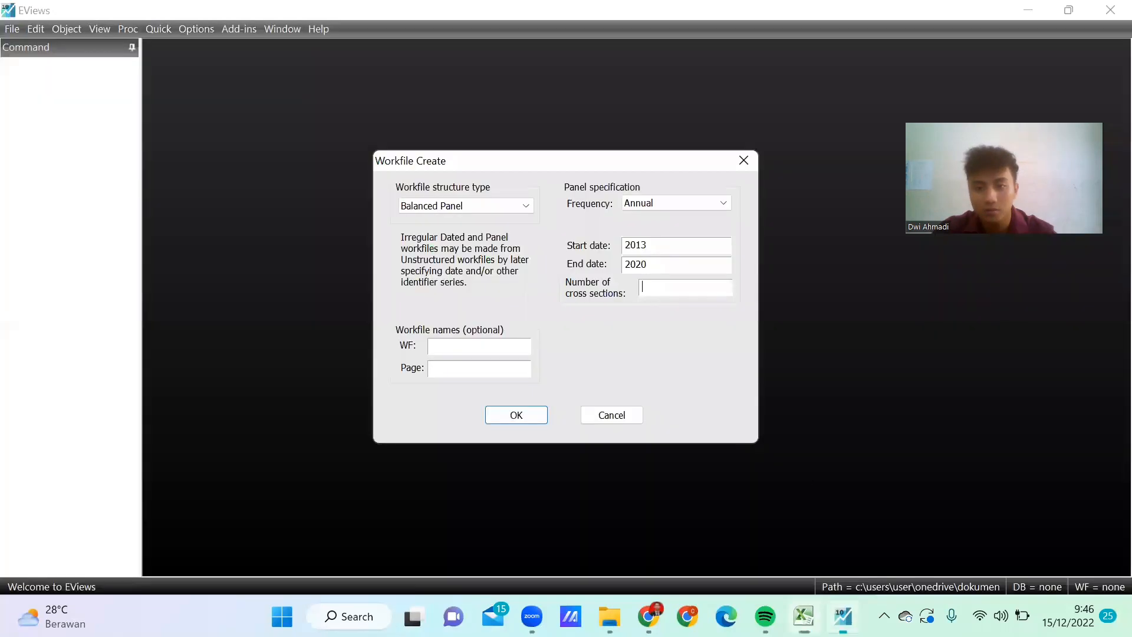
{"action": "left_click", "coordinate": [843, 616]}
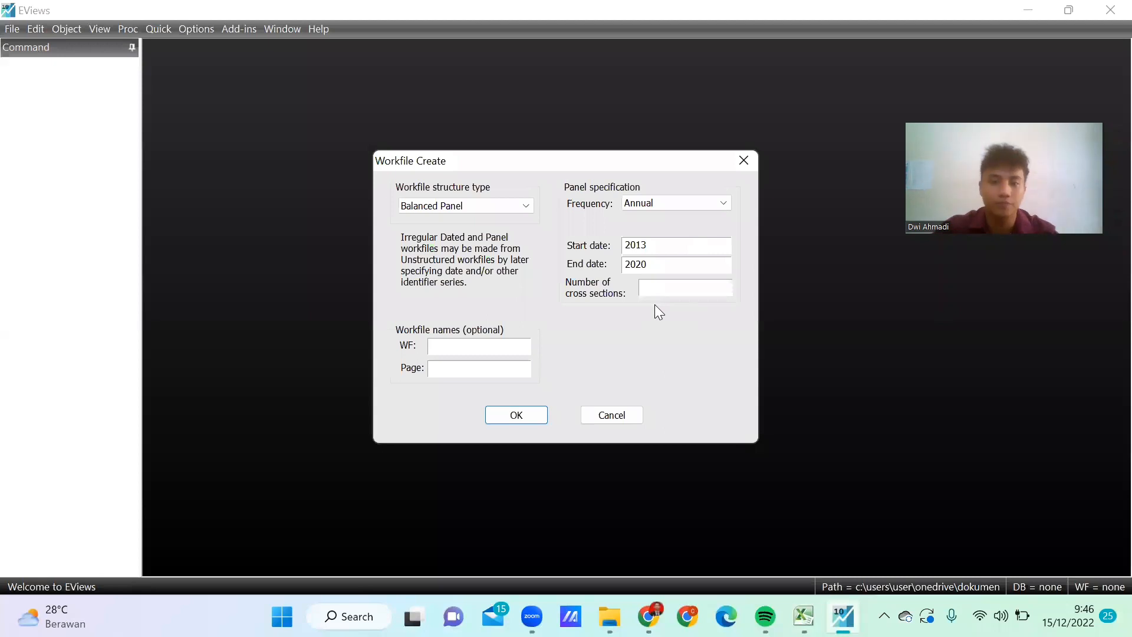
{"action": "type", "text": "15"}
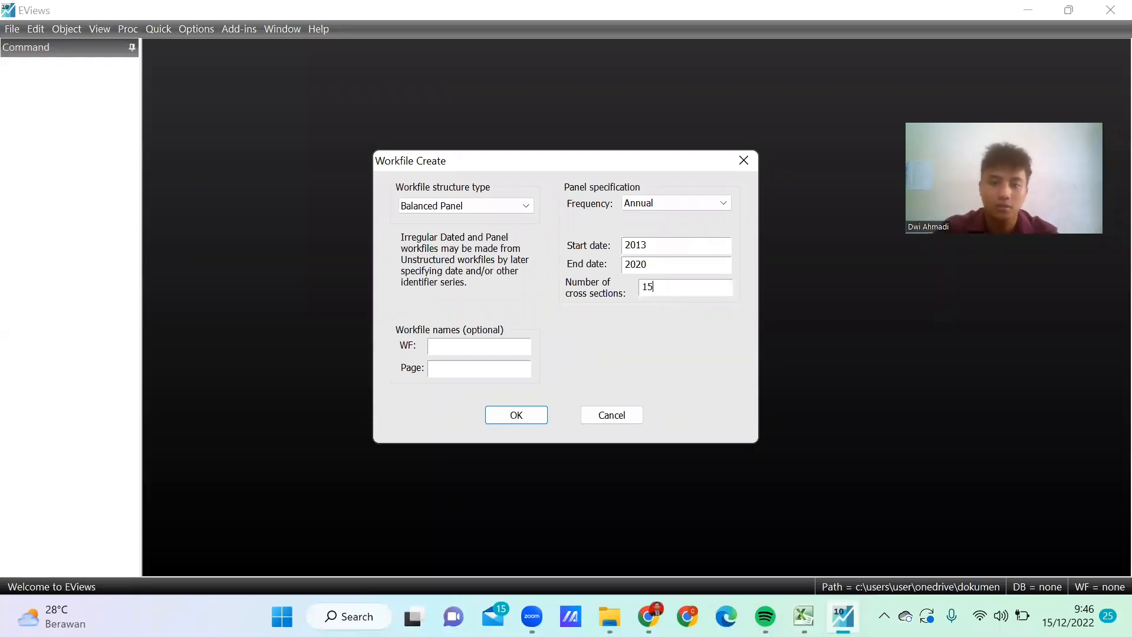
{"action": "left_click", "coordinate": [517, 415]}
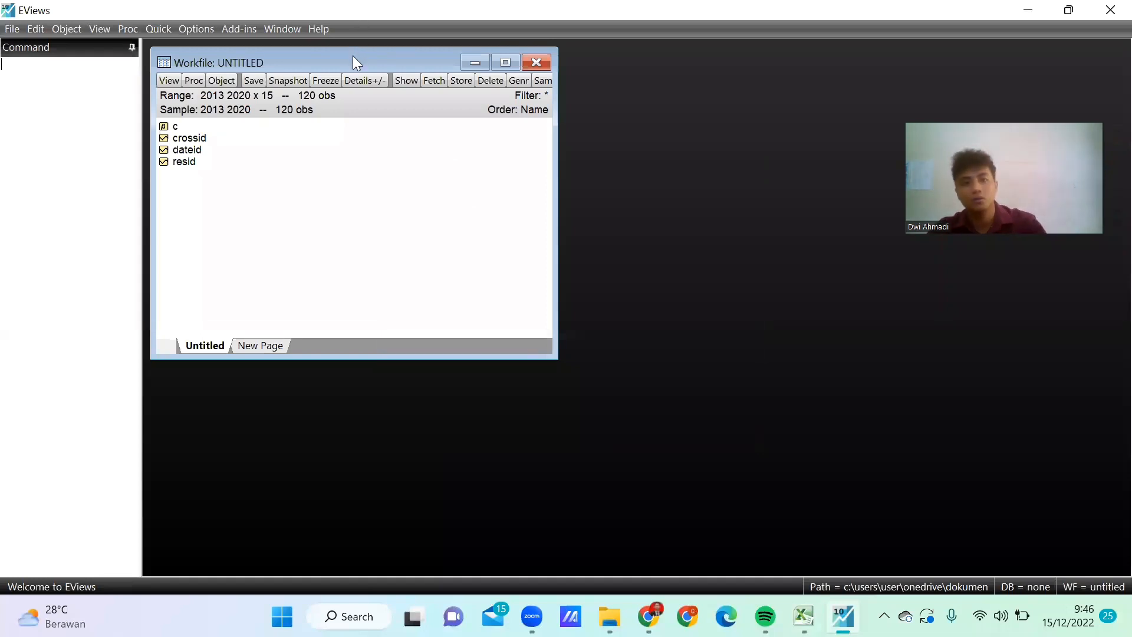
Open an empty group for editing series beside the workfile window and select the first cell of its series-name row
{"action": "left_click_drag", "start_coordinate": [353, 63], "coordinate": [354, 79]}
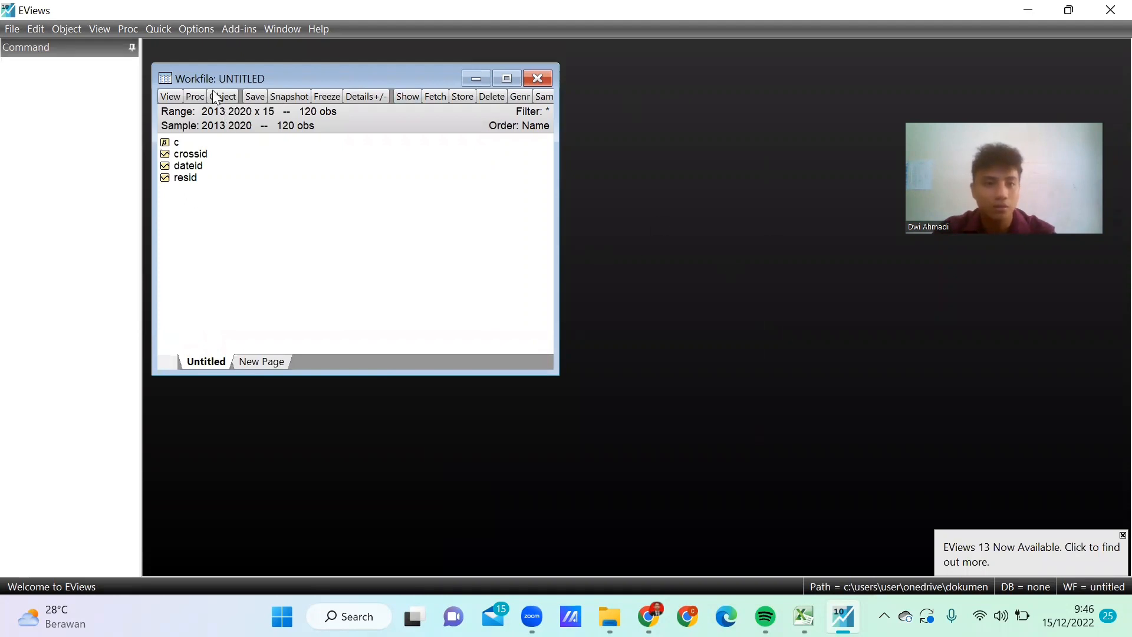
{"action": "left_click", "coordinate": [159, 30]}
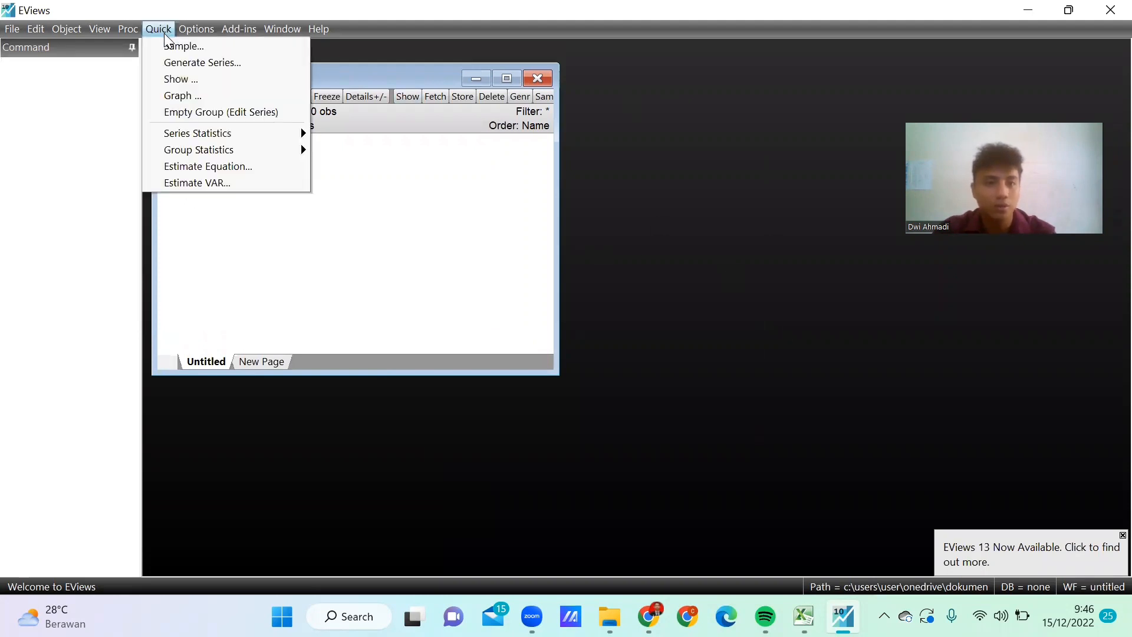
{"action": "left_click", "coordinate": [207, 118]}
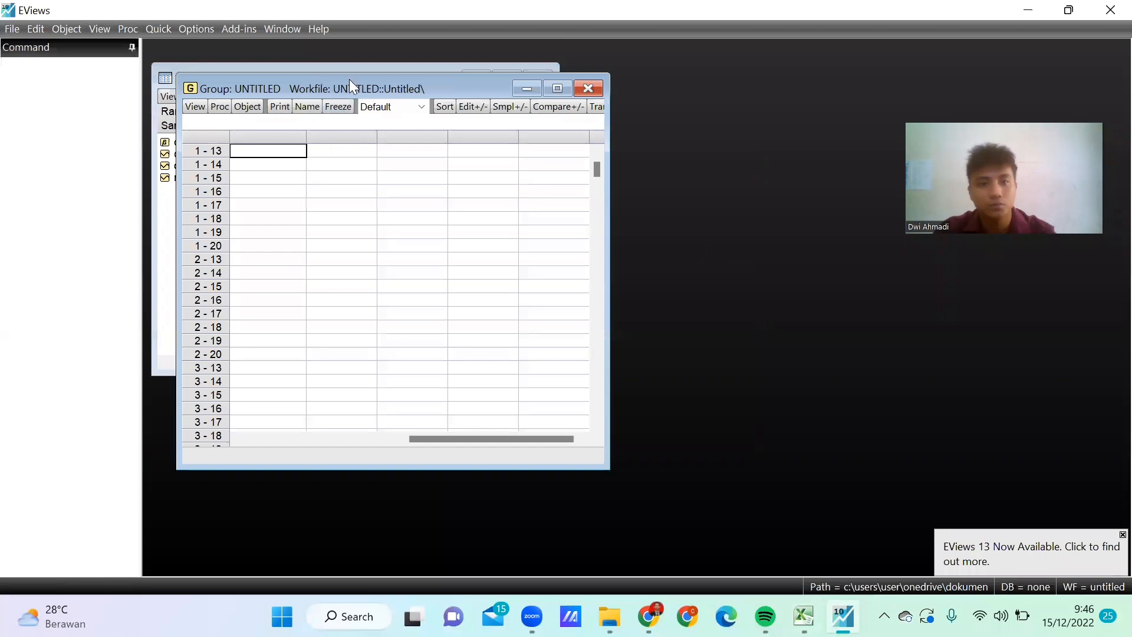
{"action": "left_click_drag", "start_coordinate": [350, 82], "coordinate": [566, 105]}
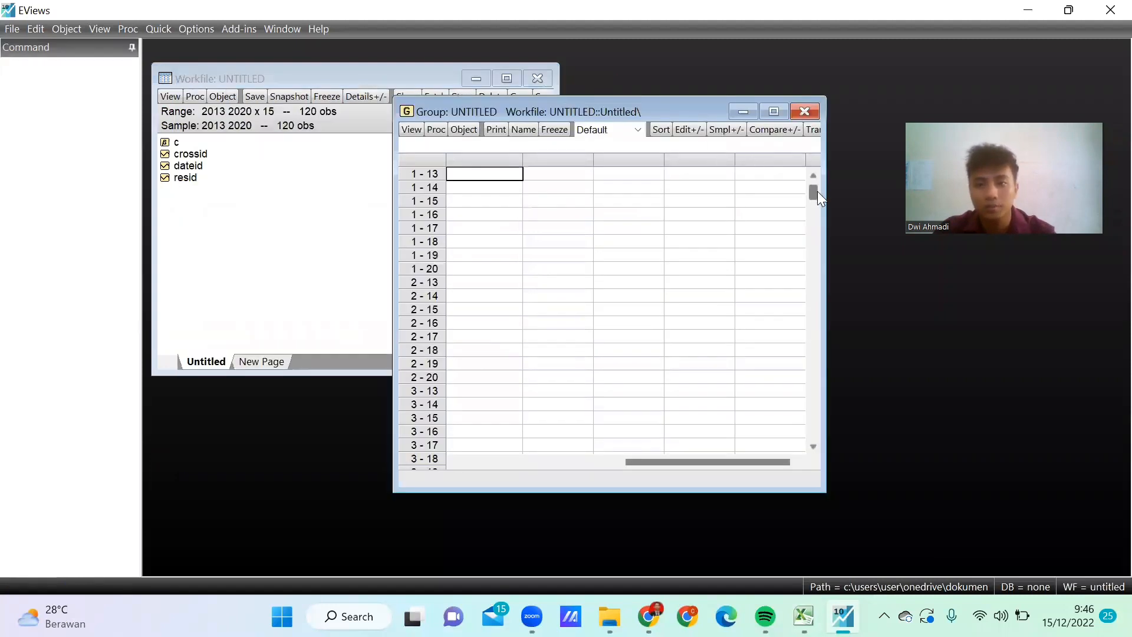
{"action": "left_click", "coordinate": [813, 175]}
{"action": "left_click", "coordinate": [503, 175]}
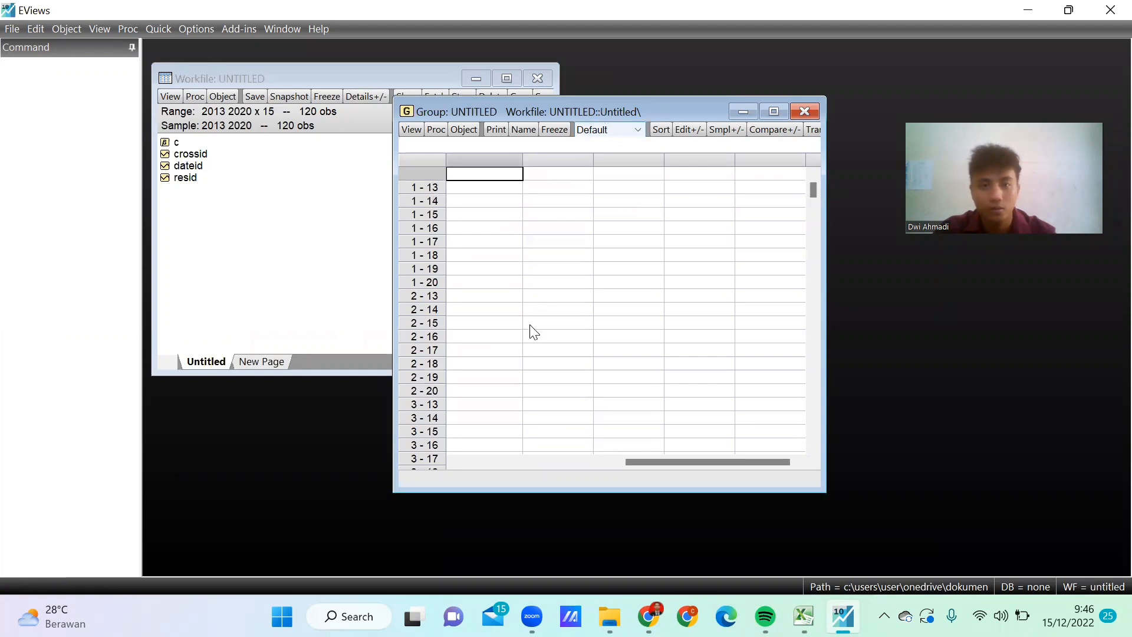
{"action": "left_click_drag", "start_coordinate": [691, 111], "coordinate": [725, 96]}
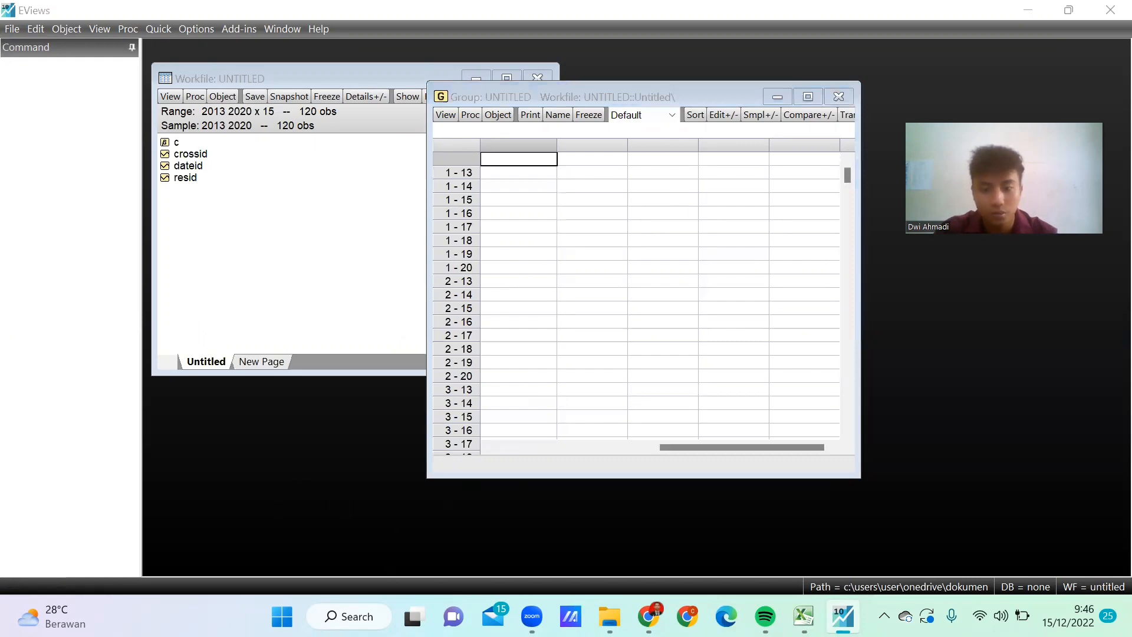
Switch to Excel and copy the PDRB, RLS, TK and UMK columns with their headers, D3 to G123 on Sheet3
{"action": "left_click", "coordinate": [803, 616]}
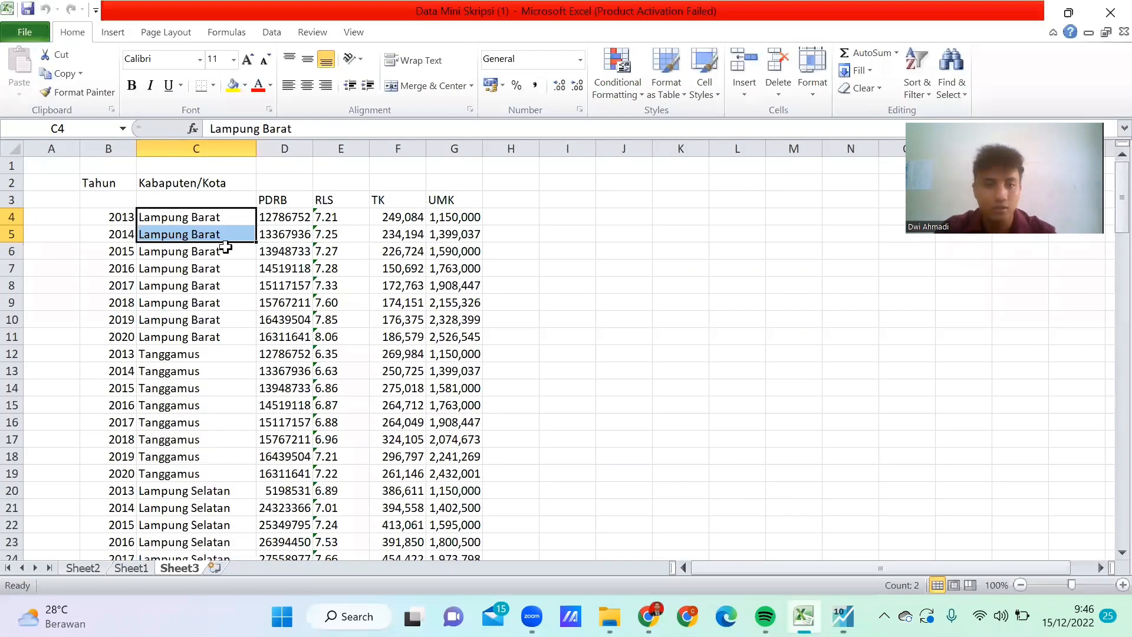
{"action": "left_click", "coordinate": [284, 251]}
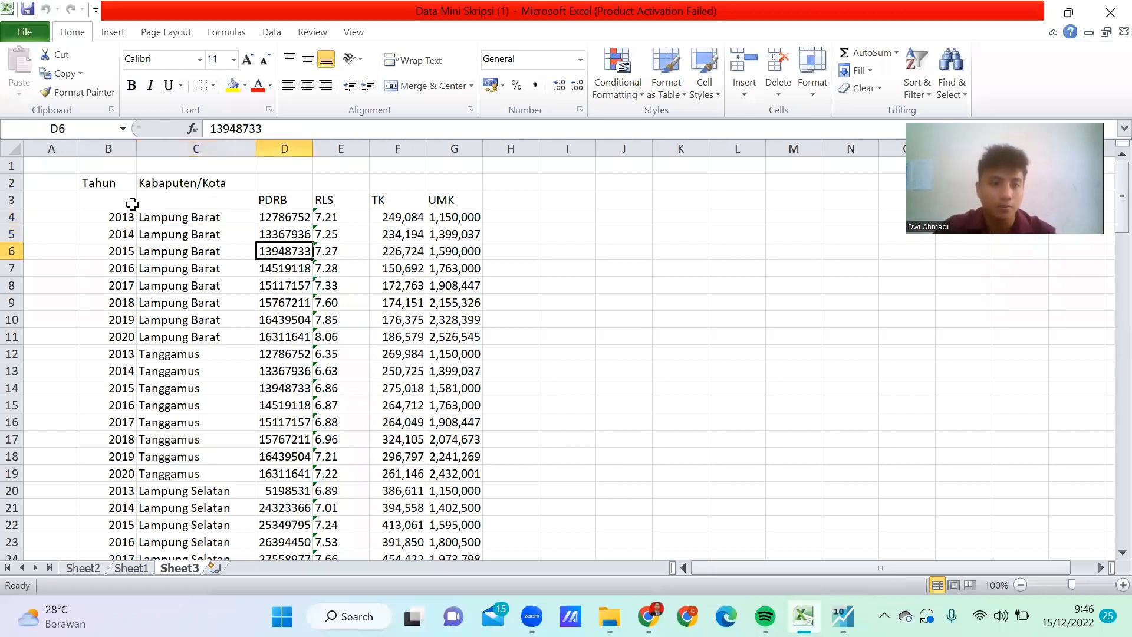
{"action": "left_click", "coordinate": [122, 205]}
{"action": "left_click", "coordinate": [328, 221], "text": "shift"}
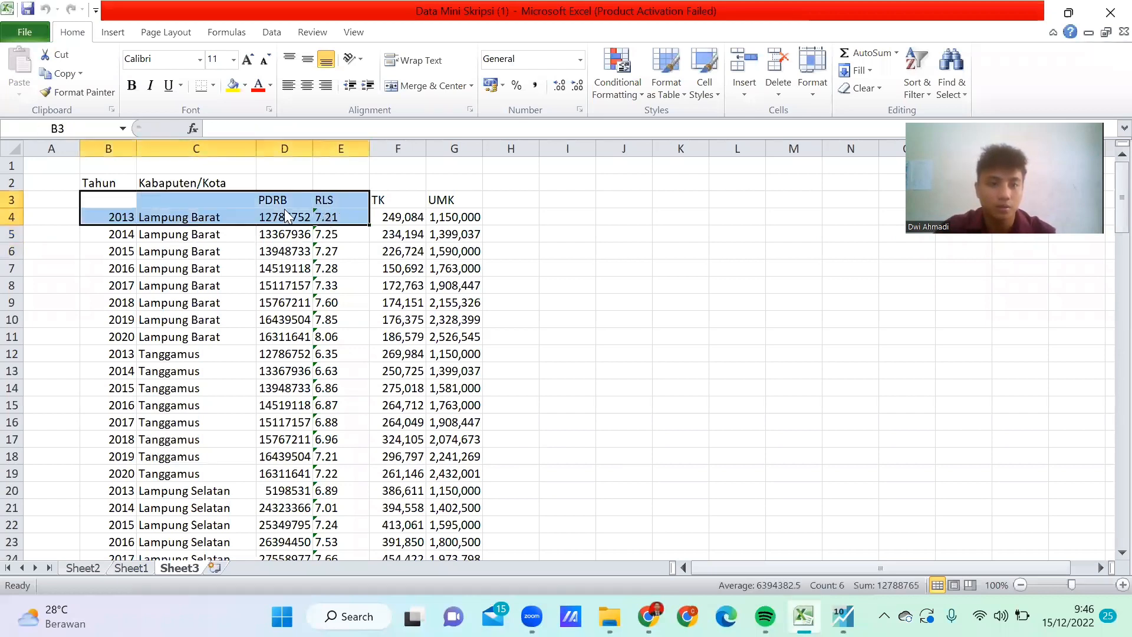
{"action": "left_click", "coordinate": [349, 219]}
{"action": "left_click_drag", "start_coordinate": [284, 200], "coordinate": [435, 530]}
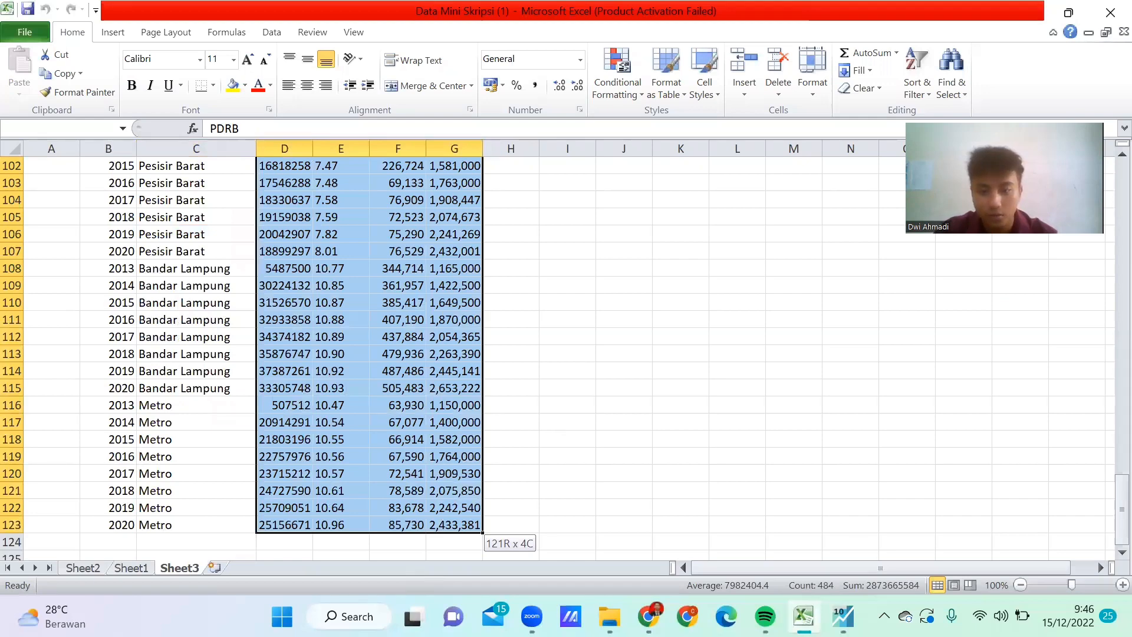
{"action": "key", "text": "ctrl+c"}
Switch to EViews and paste the copied PDRB, RLS, TK and UMK data into the group, starting at the first series-name cell
{"action": "key", "text": "alt+Tab"}
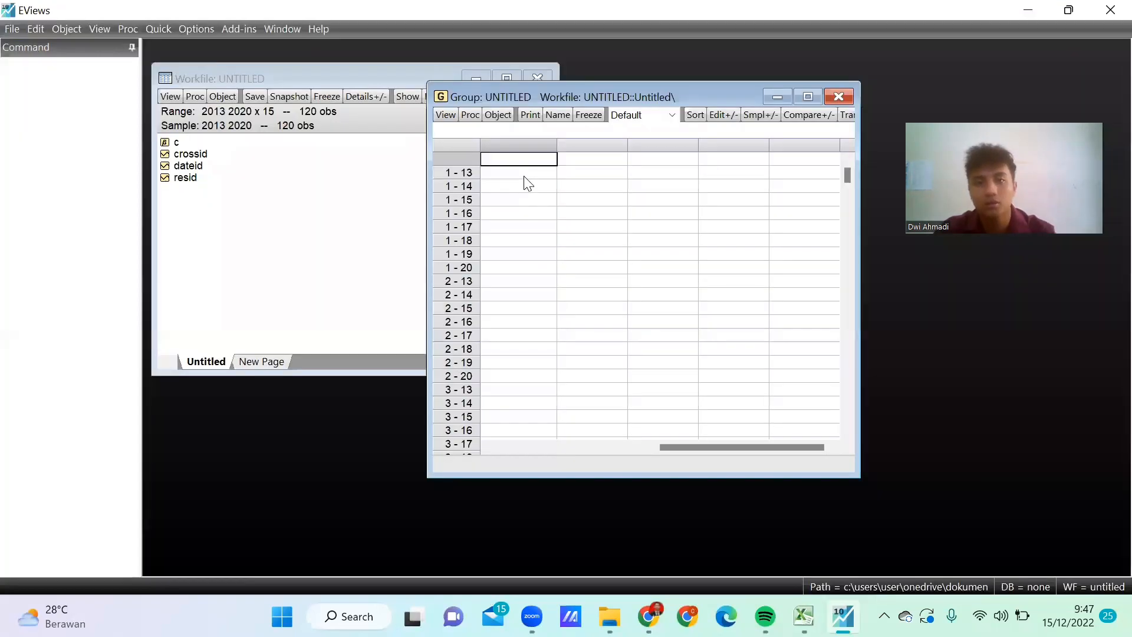
{"action": "left_click", "coordinate": [521, 175]}
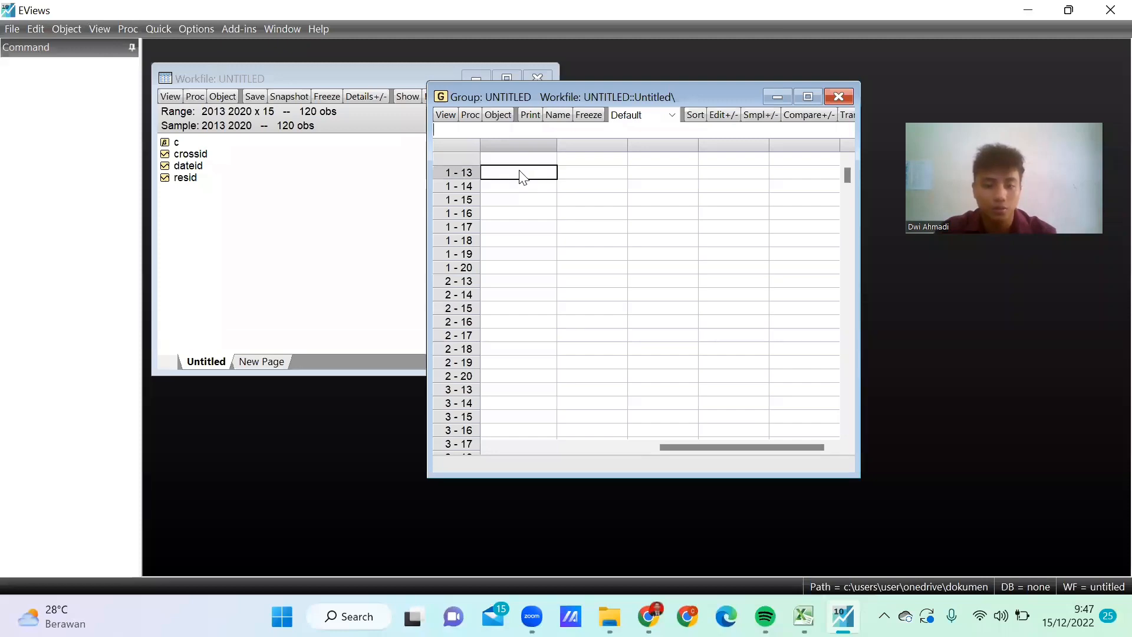
{"action": "key", "text": "Up"}
{"action": "key", "text": "ctrl+v"}
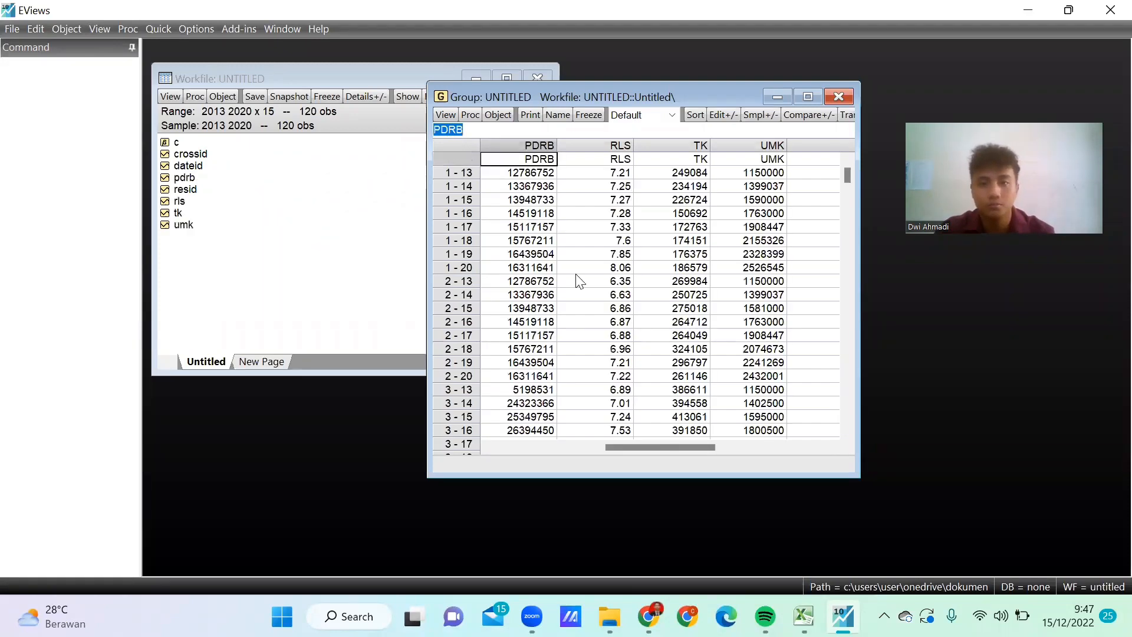
Check the pasted PDRB, RLS, TK and UMK values through to the group's last cross section
{"action": "scroll", "coordinate": [575, 304], "scroll_direction": "down", "scroll_amount": 2}
{"action": "scroll", "coordinate": [635, 327], "scroll_direction": "down", "scroll_amount": 14}
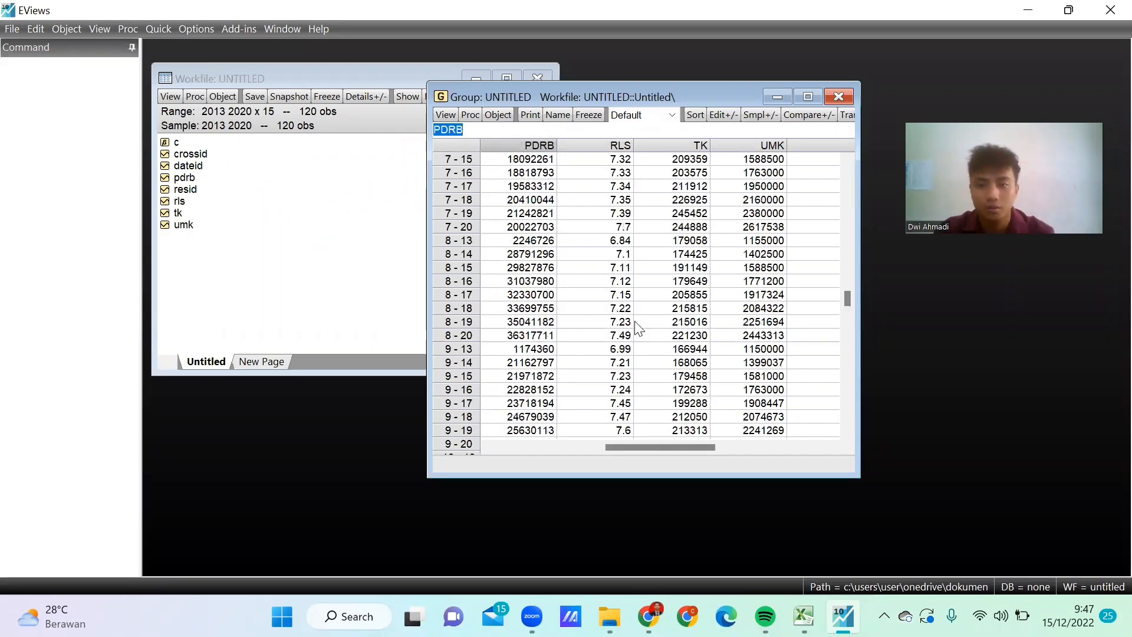
{"action": "scroll", "coordinate": [635, 327], "scroll_direction": "down", "scroll_amount": 13}
{"action": "scroll", "coordinate": [635, 328], "scroll_direction": "down", "scroll_amount": 3}
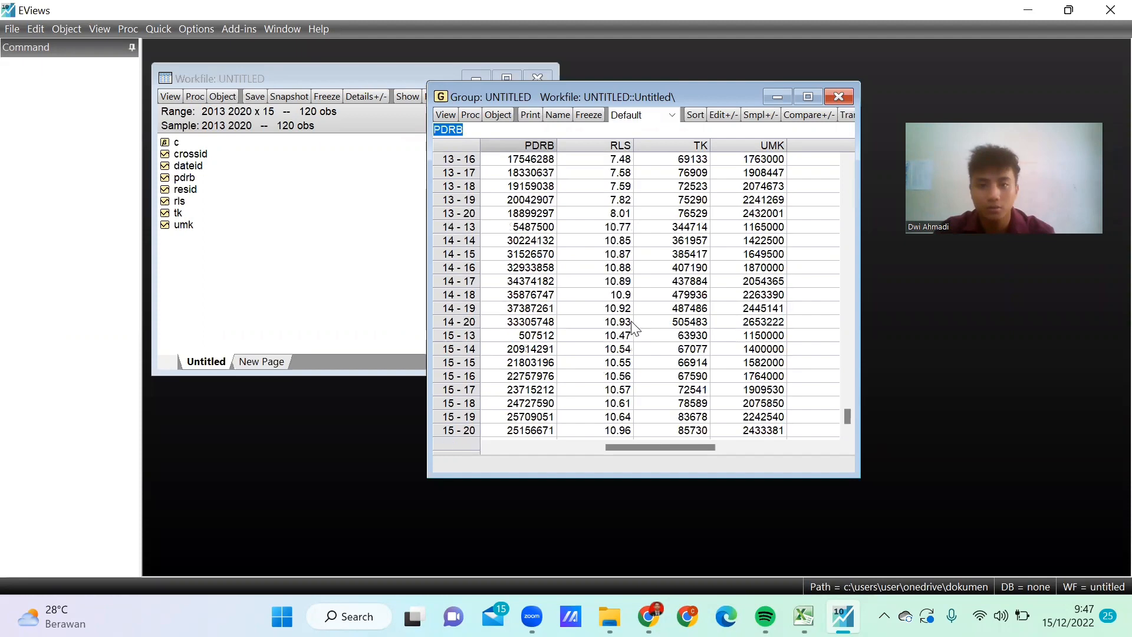
{"action": "scroll", "coordinate": [637, 336], "scroll_direction": "up", "scroll_amount": 3}
{"action": "scroll", "coordinate": [629, 353], "scroll_direction": "down", "scroll_amount": 2}
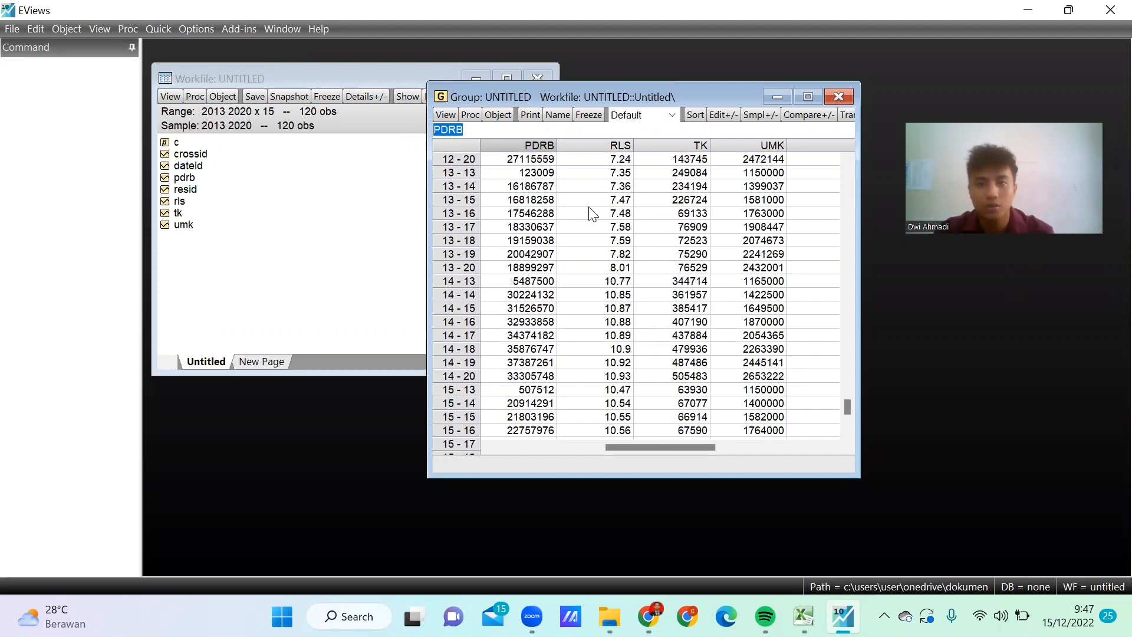
{"action": "scroll", "coordinate": [594, 301], "scroll_direction": "down", "scroll_amount": 2}
{"action": "left_click_drag", "start_coordinate": [846, 411], "coordinate": [831, 160]}
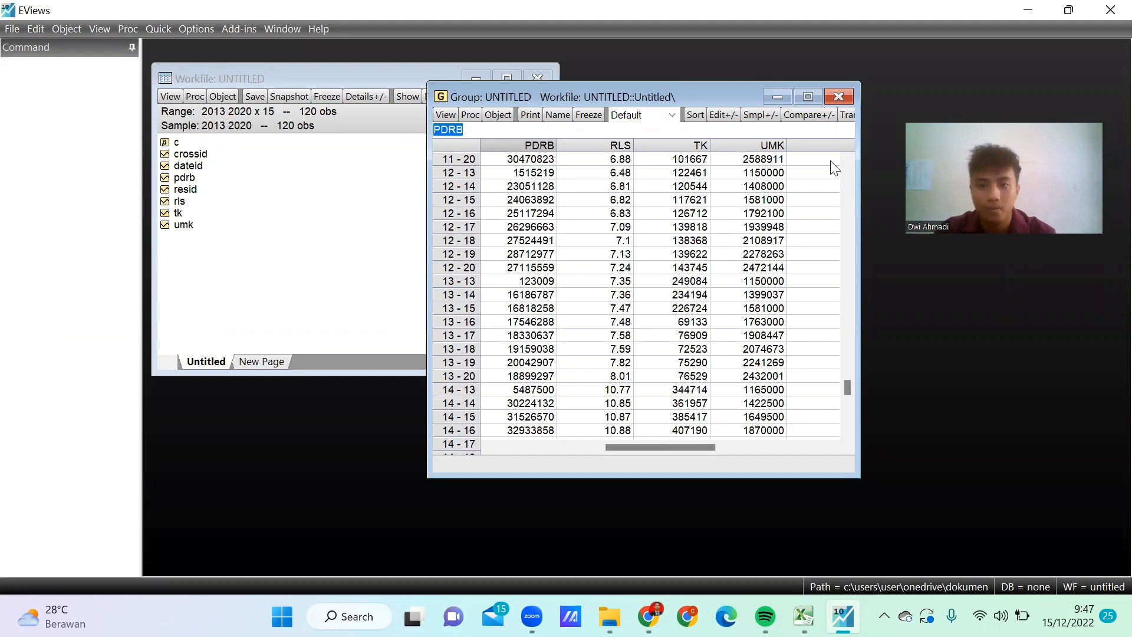
Name the group of pasted series group01 and close its window
{"action": "left_click", "coordinate": [561, 114]}
{"action": "left_click", "coordinate": [599, 343]}
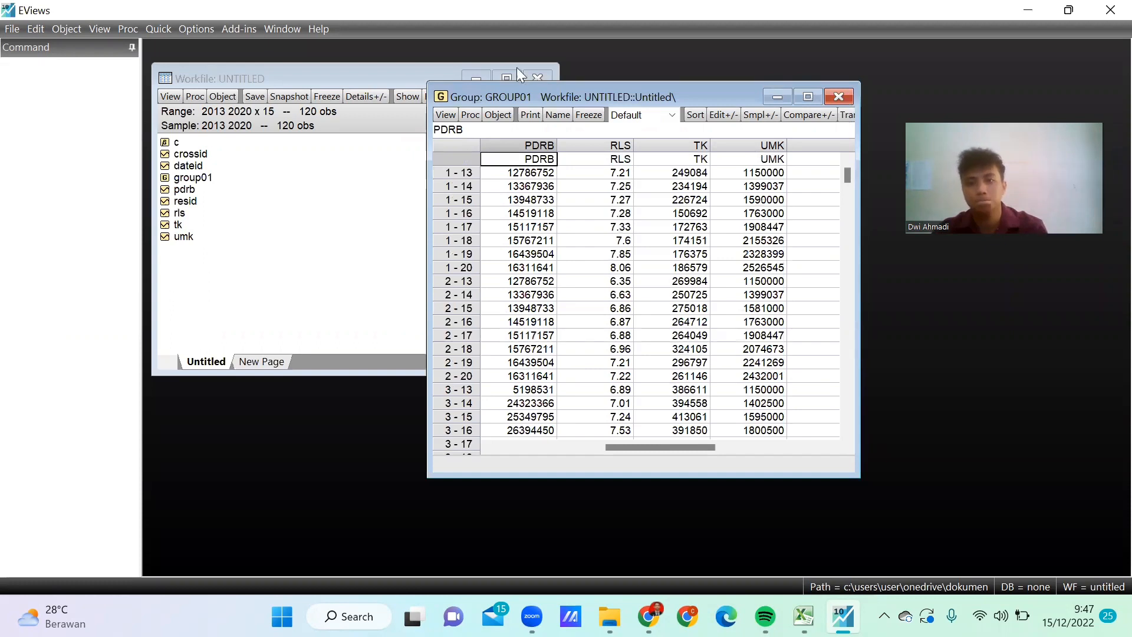
{"action": "left_click", "coordinate": [839, 96]}
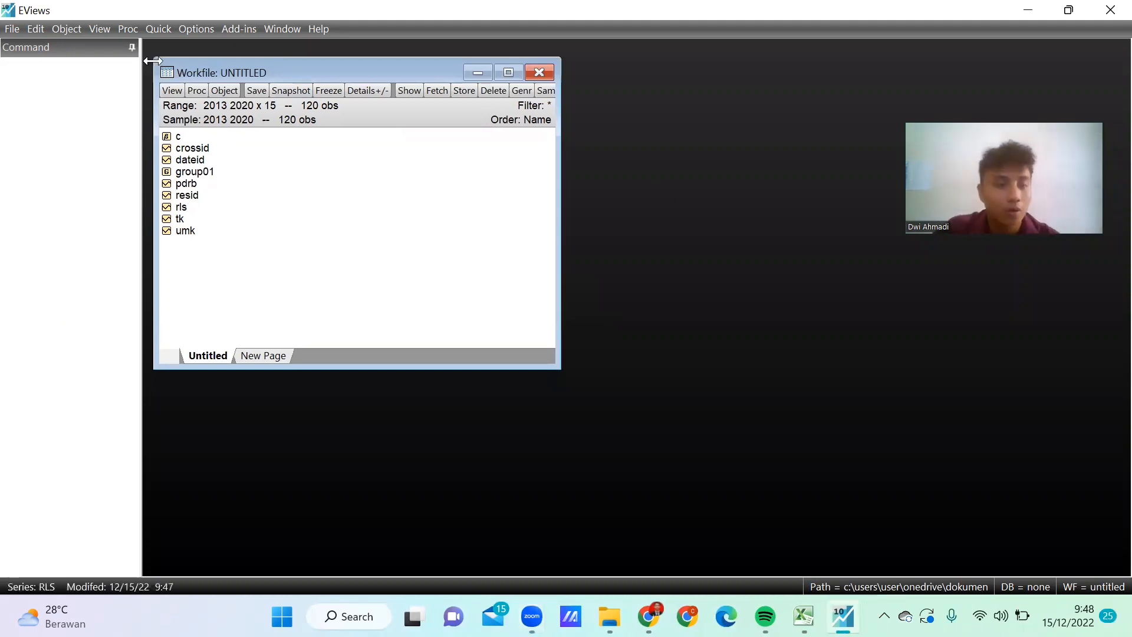
Reopen group01 and estimate a Least Squares equation from it specified as pdrb c rls tk umk, sample 2013 2020
{"action": "double_click", "coordinate": [194, 171]}
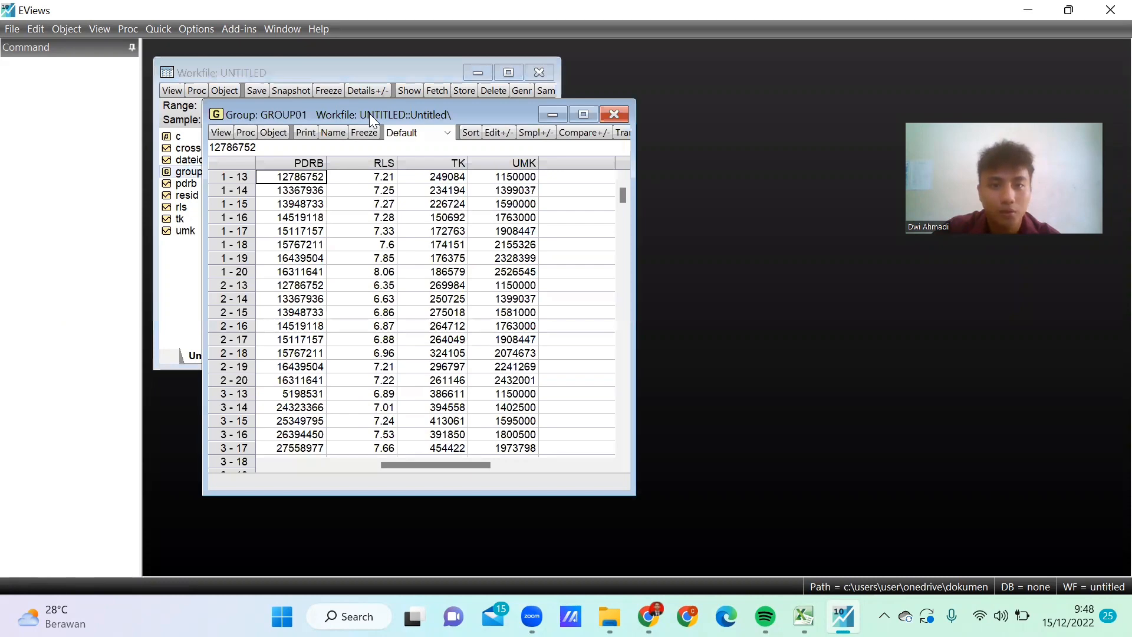
{"action": "left_click_drag", "start_coordinate": [369, 113], "coordinate": [529, 117]}
{"action": "left_click", "coordinate": [406, 136]}
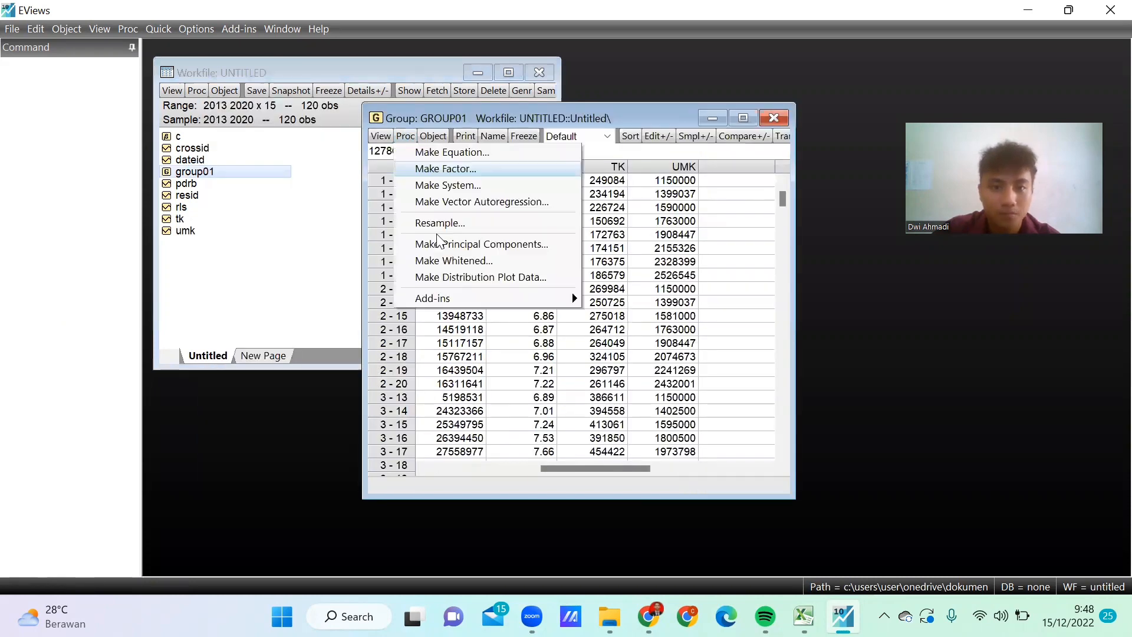
{"action": "left_click", "coordinate": [450, 152]}
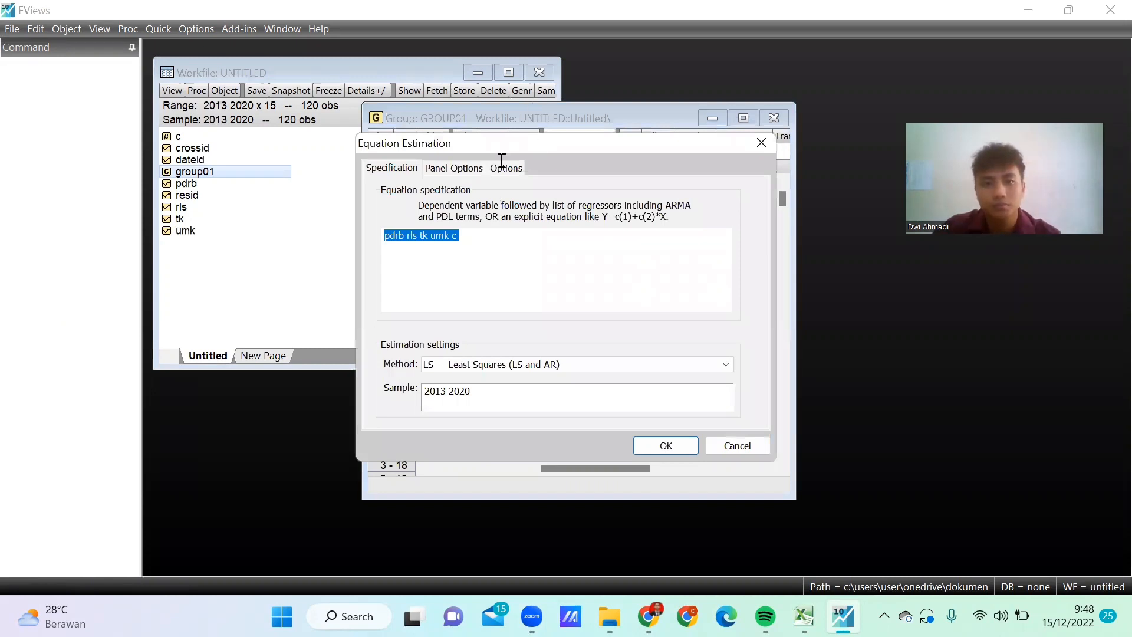
{"action": "left_click_drag", "start_coordinate": [497, 153], "coordinate": [510, 80]}
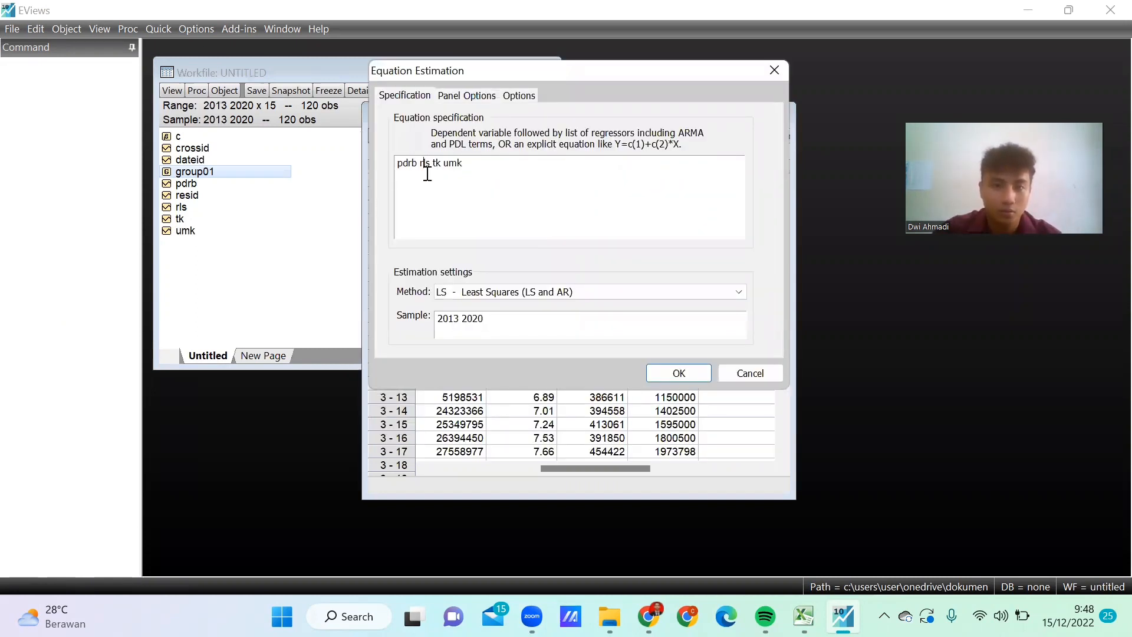
{"action": "type", "text": "c"}
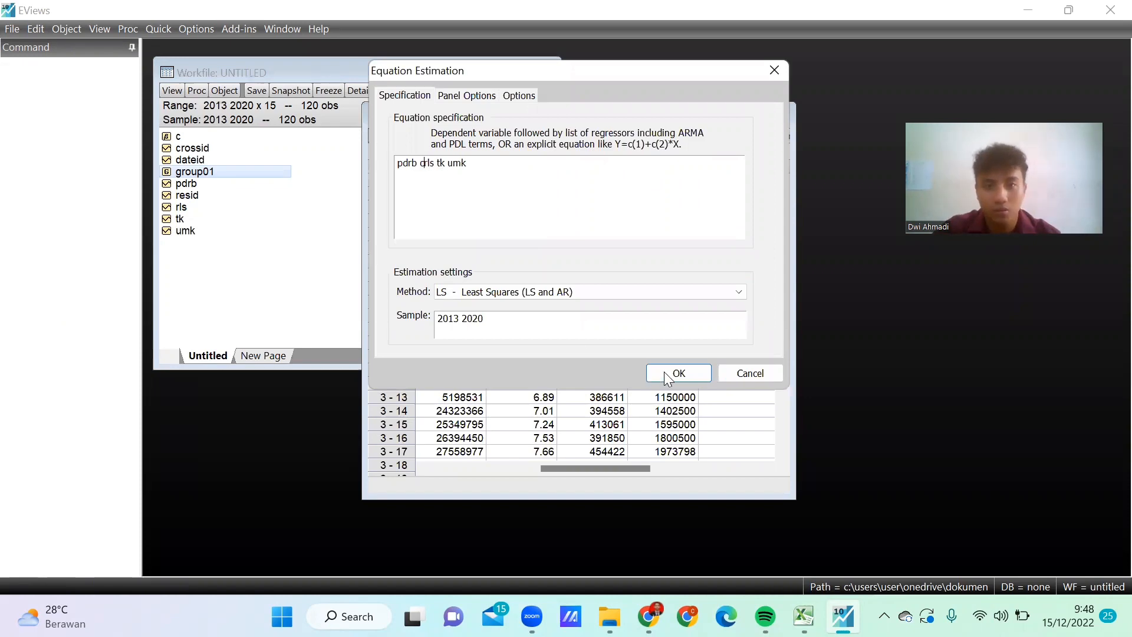
{"action": "left_click", "coordinate": [690, 374]}
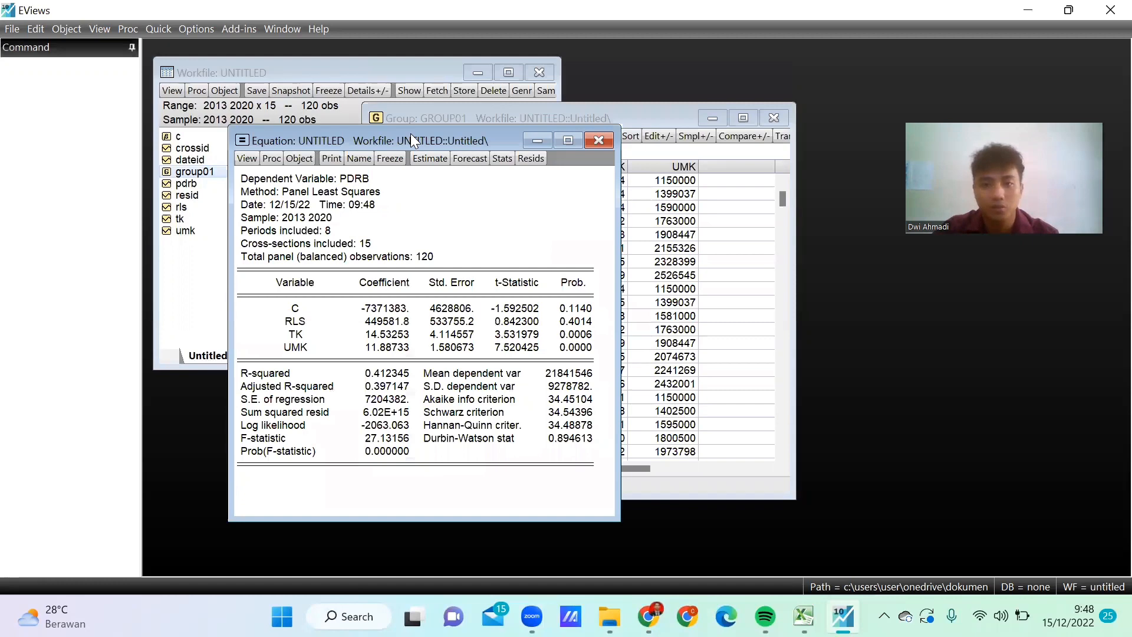
Name the estimated equation eq_pls
{"action": "left_click_drag", "start_coordinate": [411, 134], "coordinate": [564, 130]}
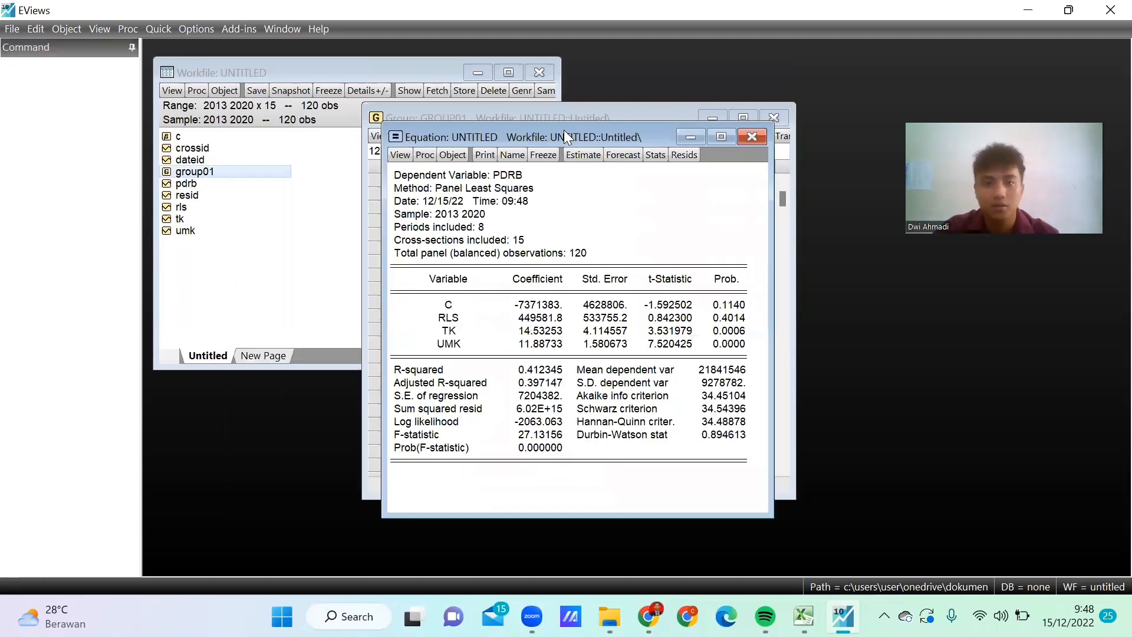
{"action": "left_click", "coordinate": [511, 155]}
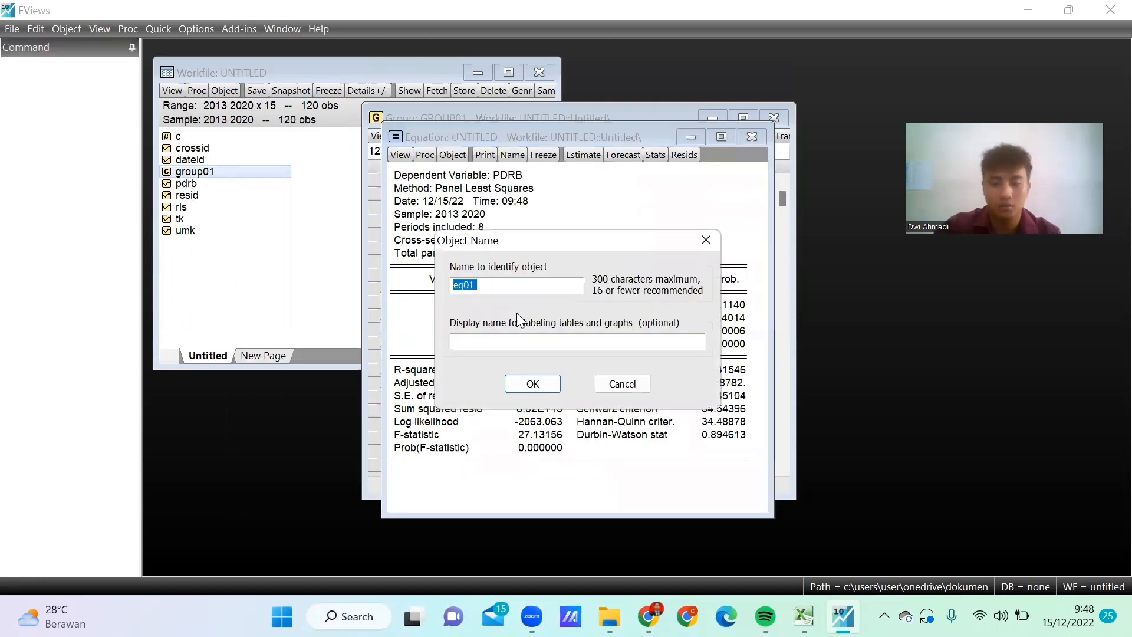
{"action": "type", "text": "eq"}
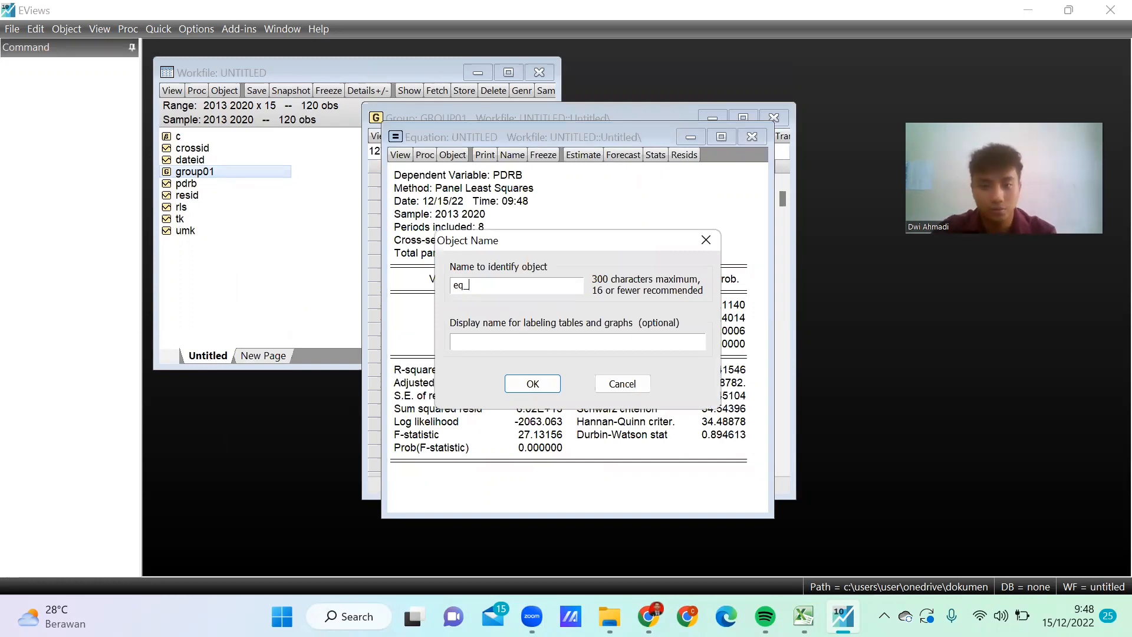
{"action": "type", "text": "pls"}
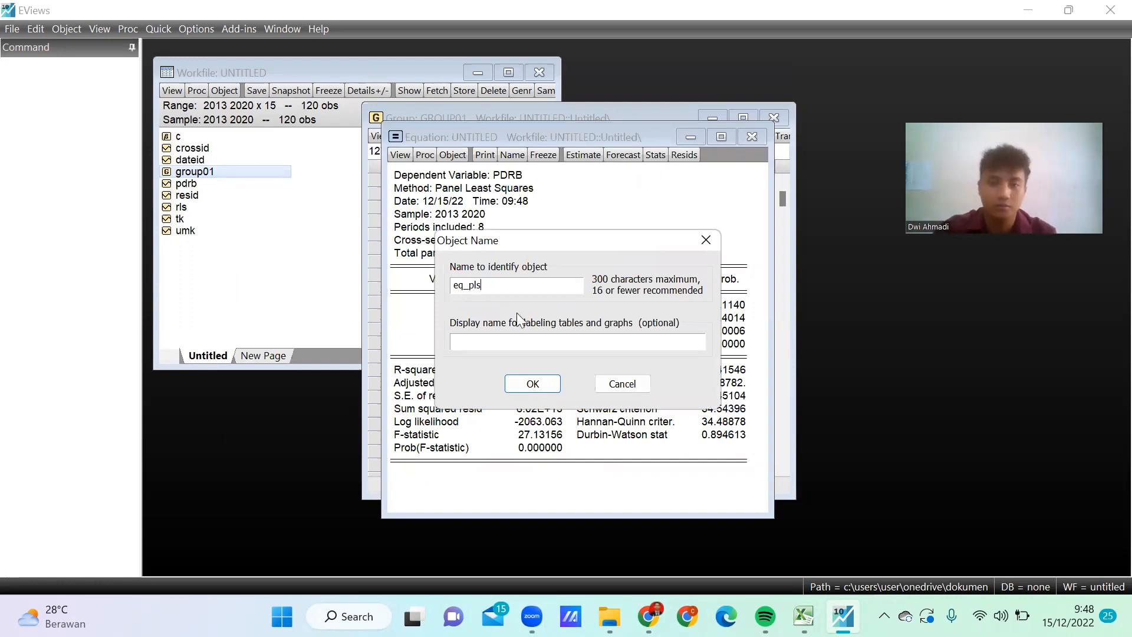
{"action": "key", "text": "Return"}
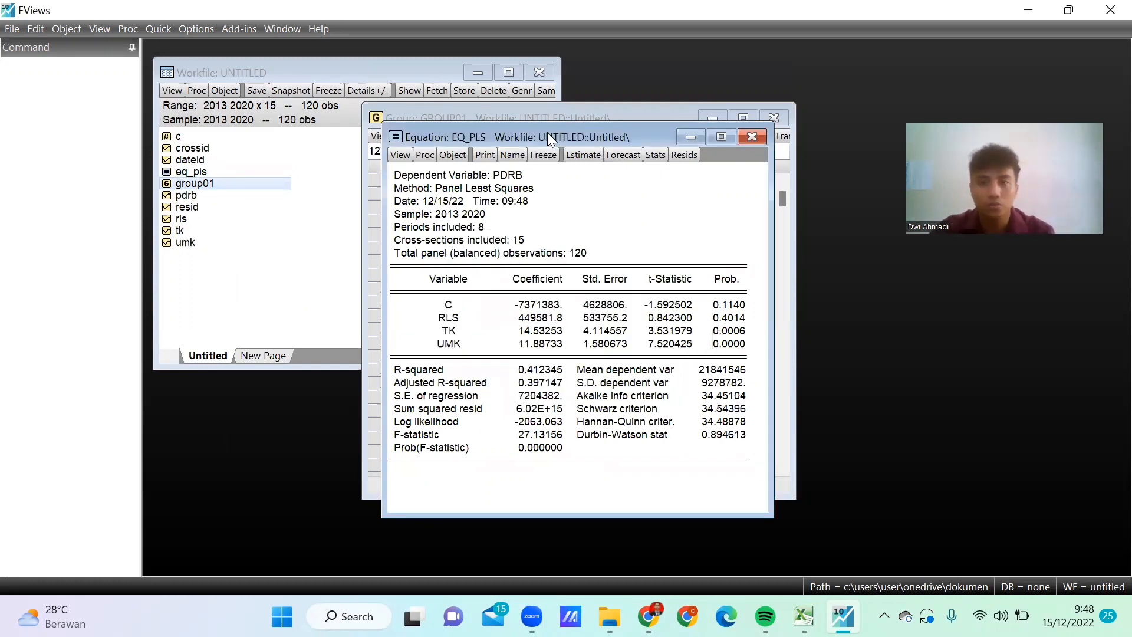
Make an untitled copy of the EQ_PLS equation and arrange the two equation windows so both can be seen
{"action": "left_click_drag", "start_coordinate": [547, 132], "coordinate": [575, 124]}
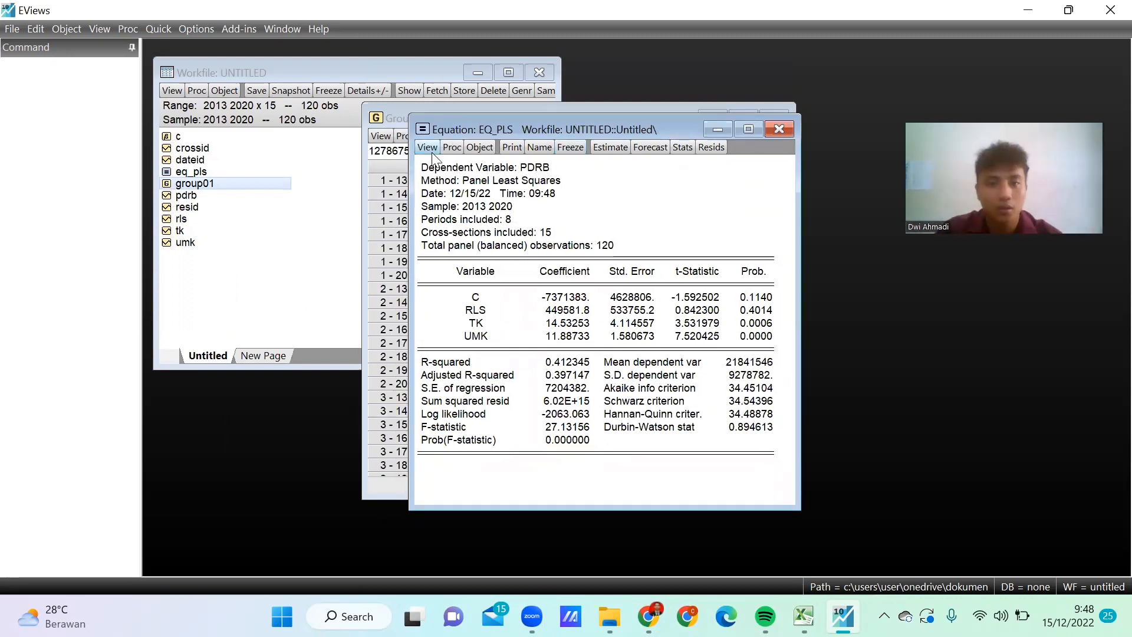
{"action": "left_click", "coordinate": [477, 150]}
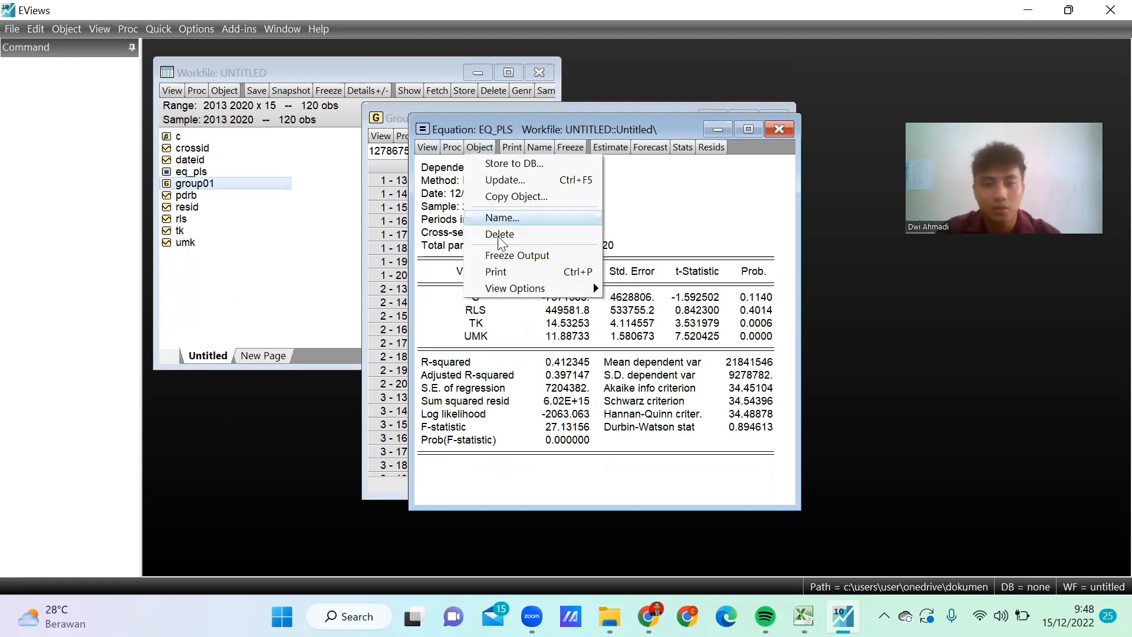
{"action": "left_click", "coordinate": [522, 198]}
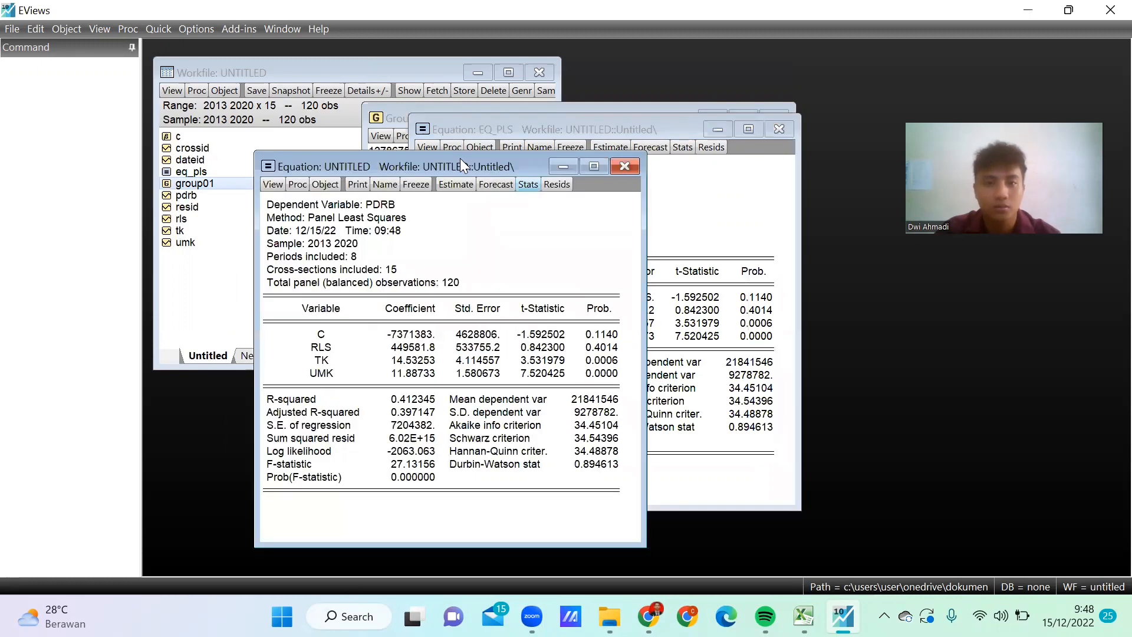
{"action": "left_click_drag", "start_coordinate": [316, 166], "coordinate": [368, 135]}
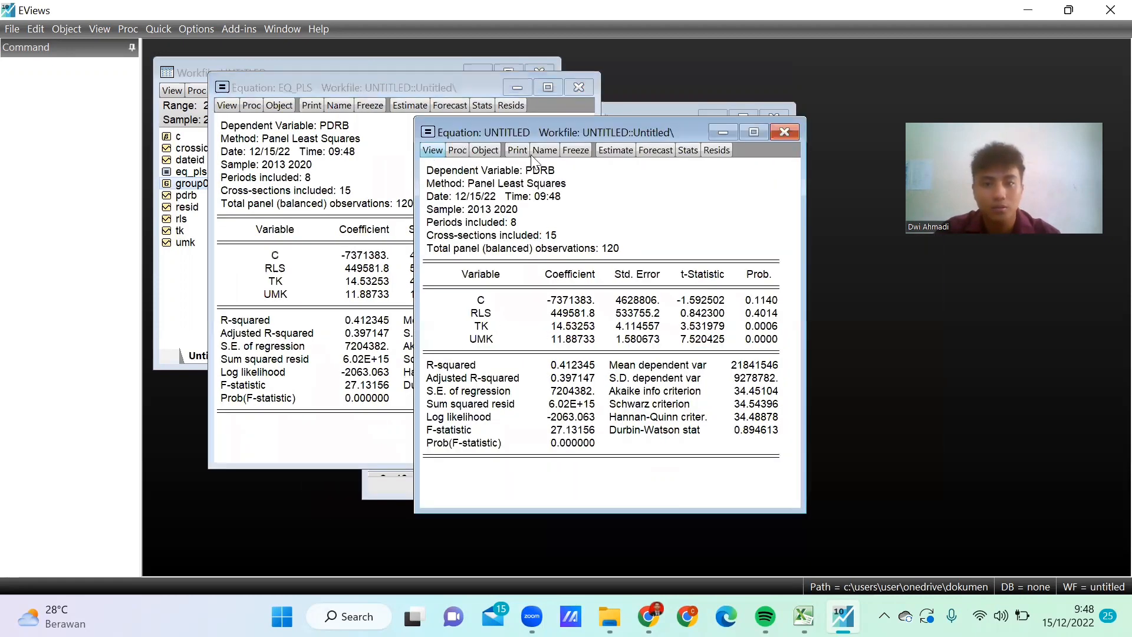
Re-estimate the copied equation with Fixed cross-section effects and no period effects
{"action": "left_click", "coordinate": [614, 150]}
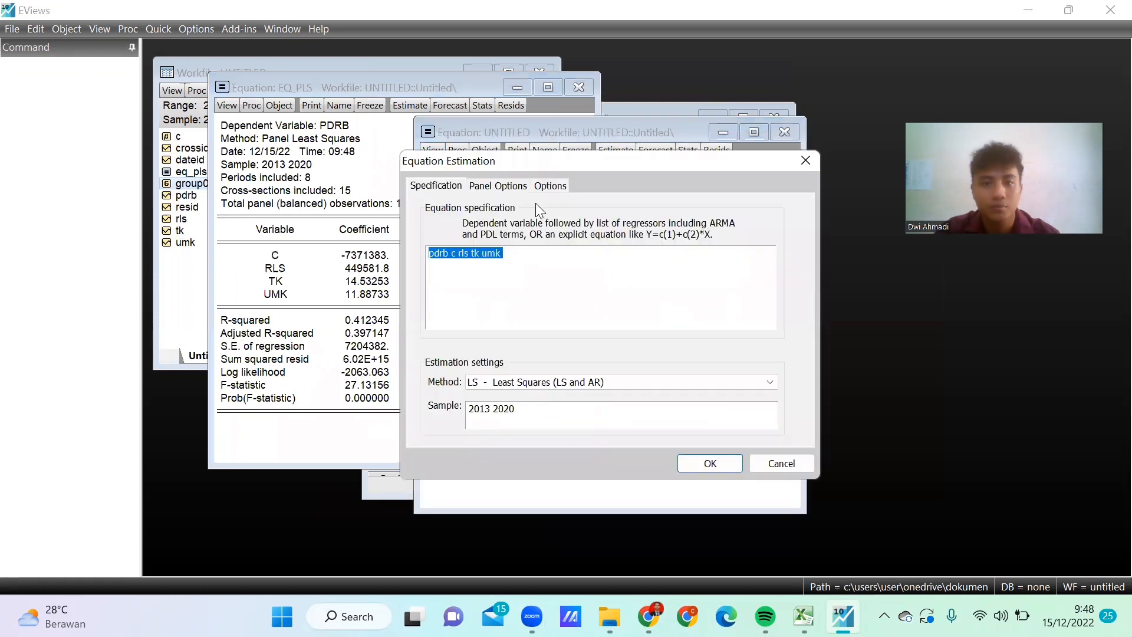
{"action": "left_click", "coordinate": [497, 186]}
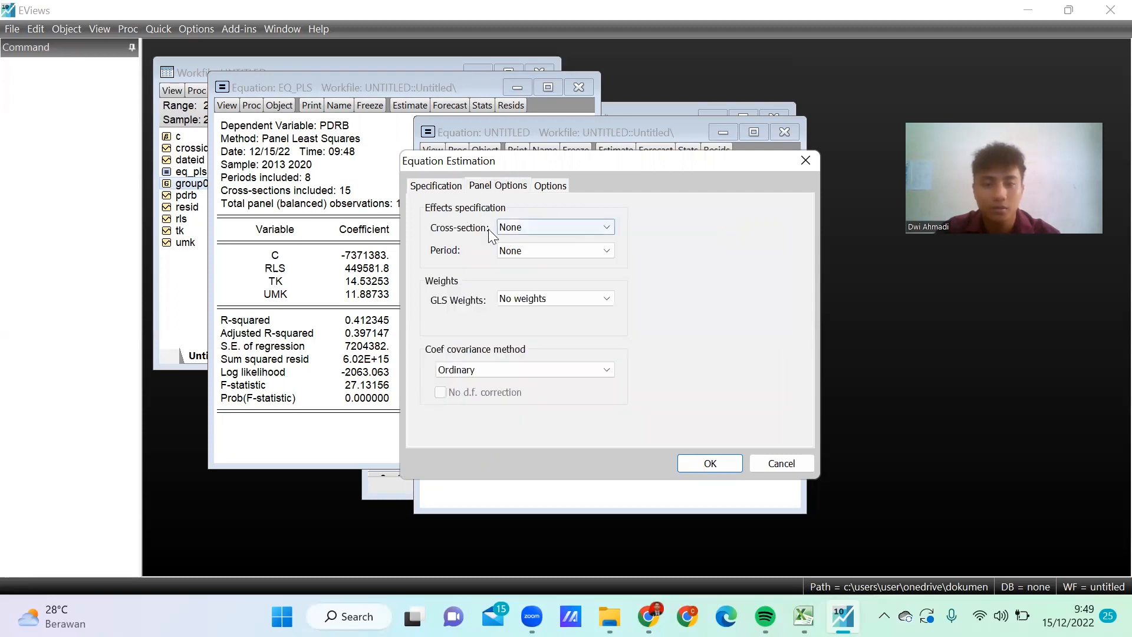
{"action": "left_click", "coordinate": [573, 230]}
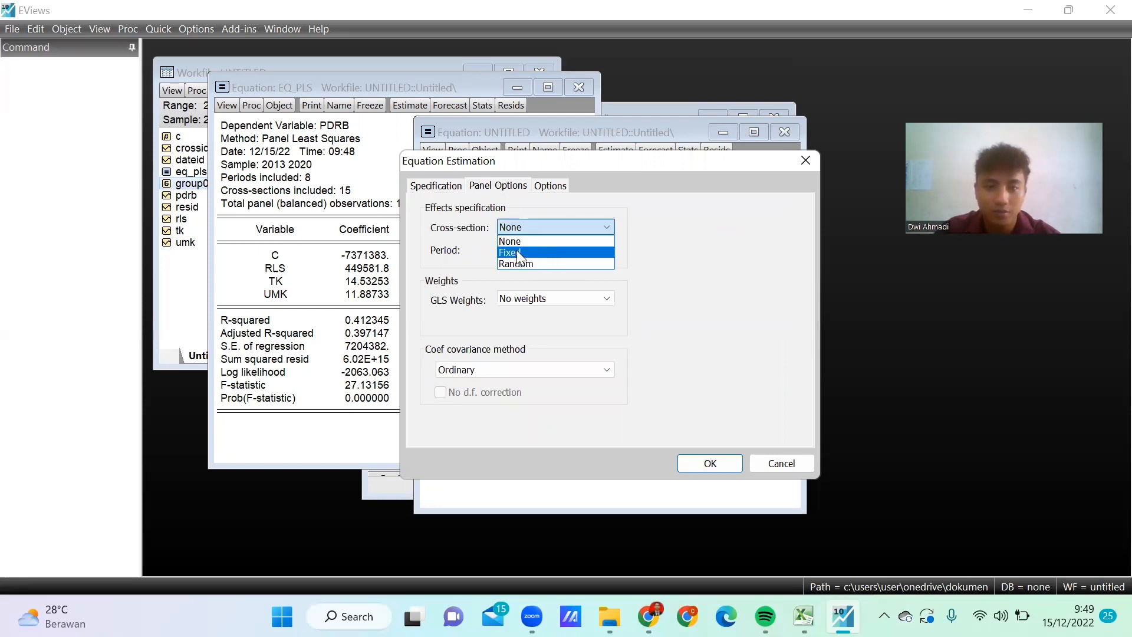
{"action": "left_click", "coordinate": [614, 250]}
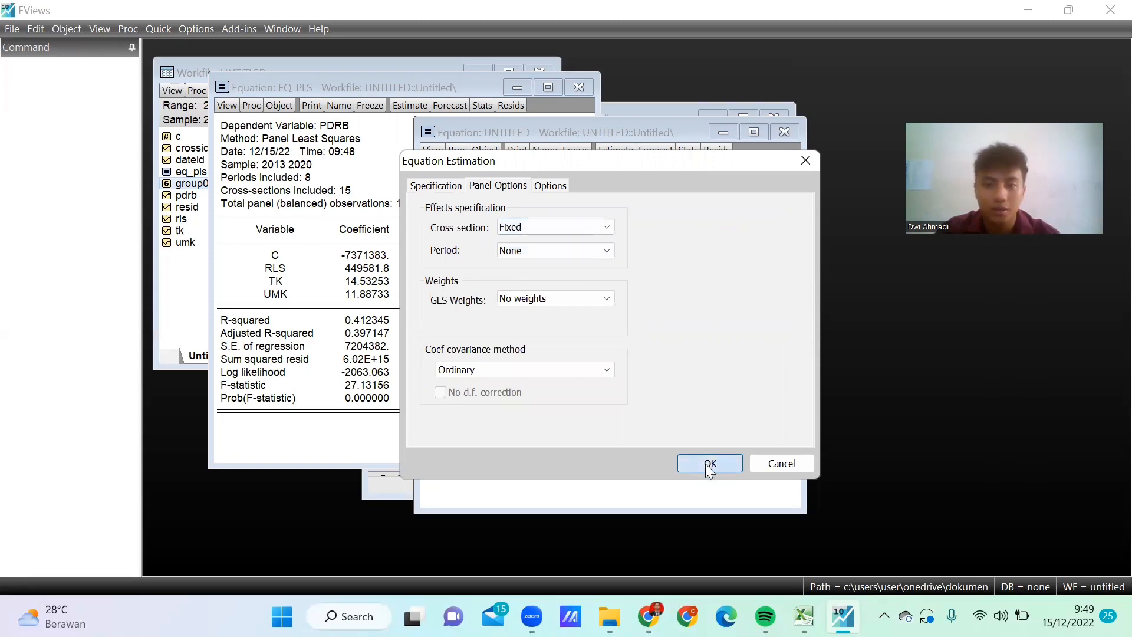
{"action": "key", "text": "Return"}
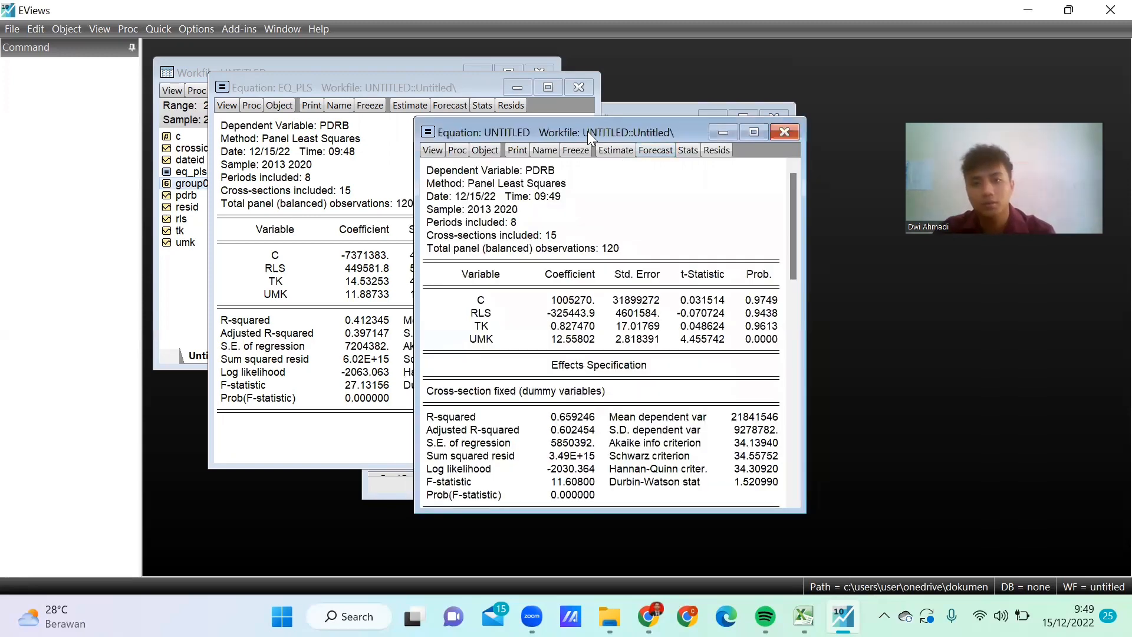
Name the fixed-effects equation eq_fem
{"action": "left_click_drag", "start_coordinate": [587, 131], "coordinate": [531, 102]}
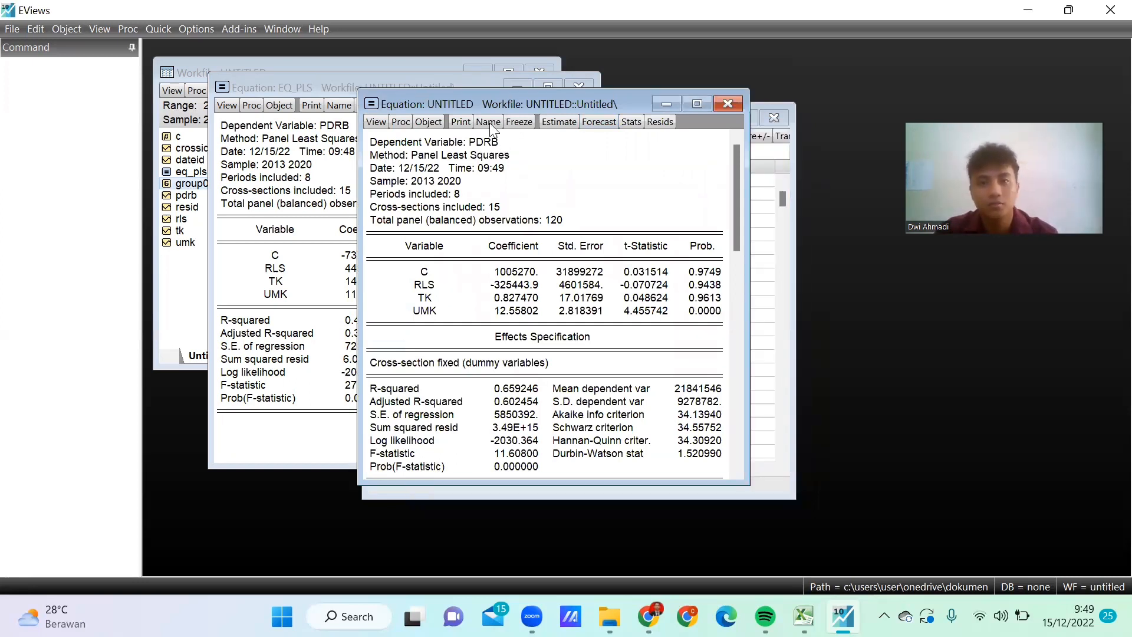
{"action": "left_click", "coordinate": [491, 252]}
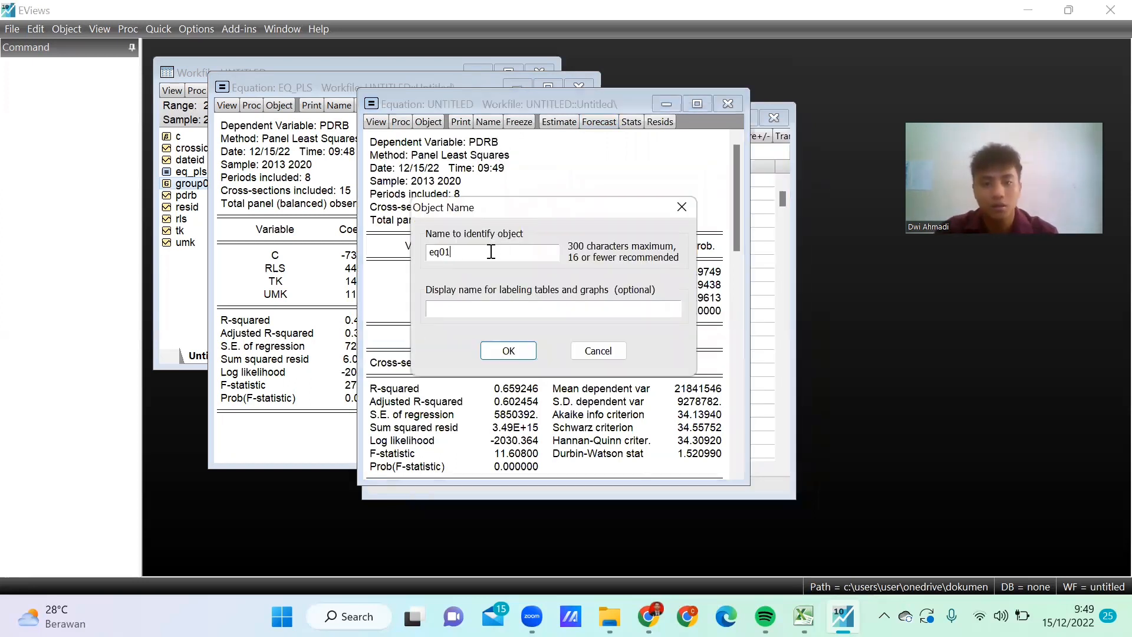
{"action": "key", "text": "BackSpace"}
{"action": "key", "text": "BackSpace"}
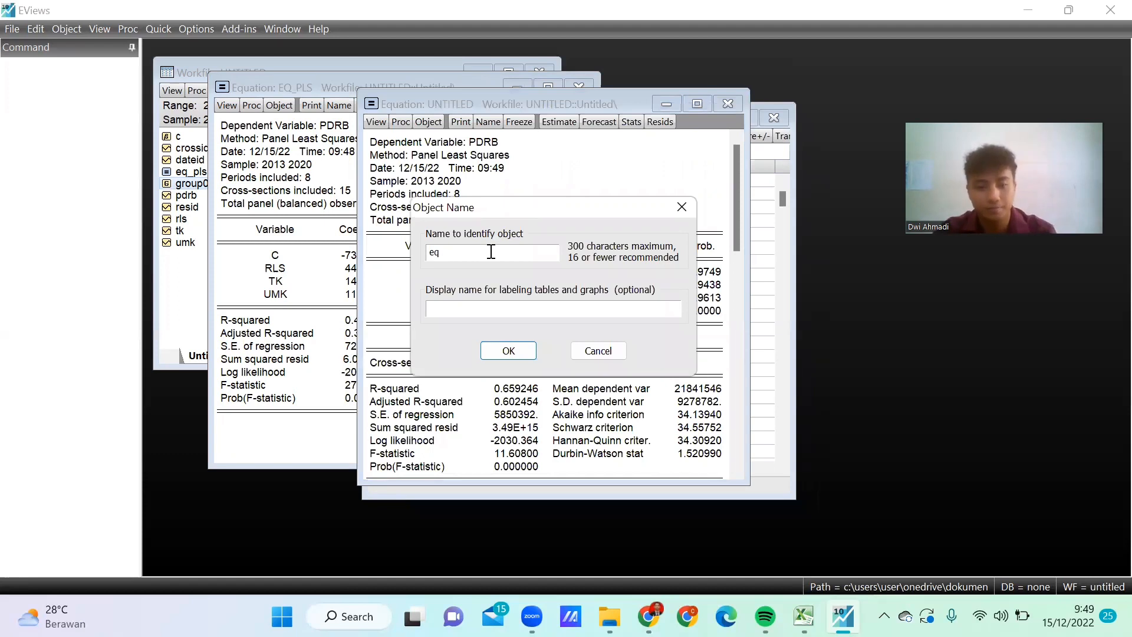
{"action": "type", "text": "_fe"}
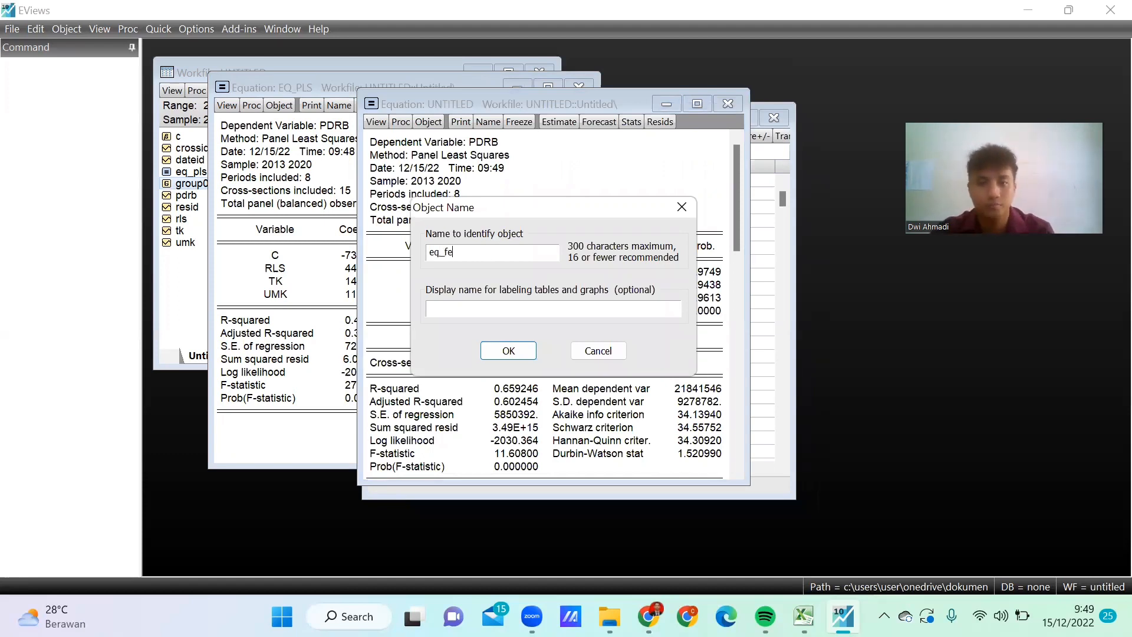
{"action": "type", "text": "m"}
{"action": "key", "text": "Return"}
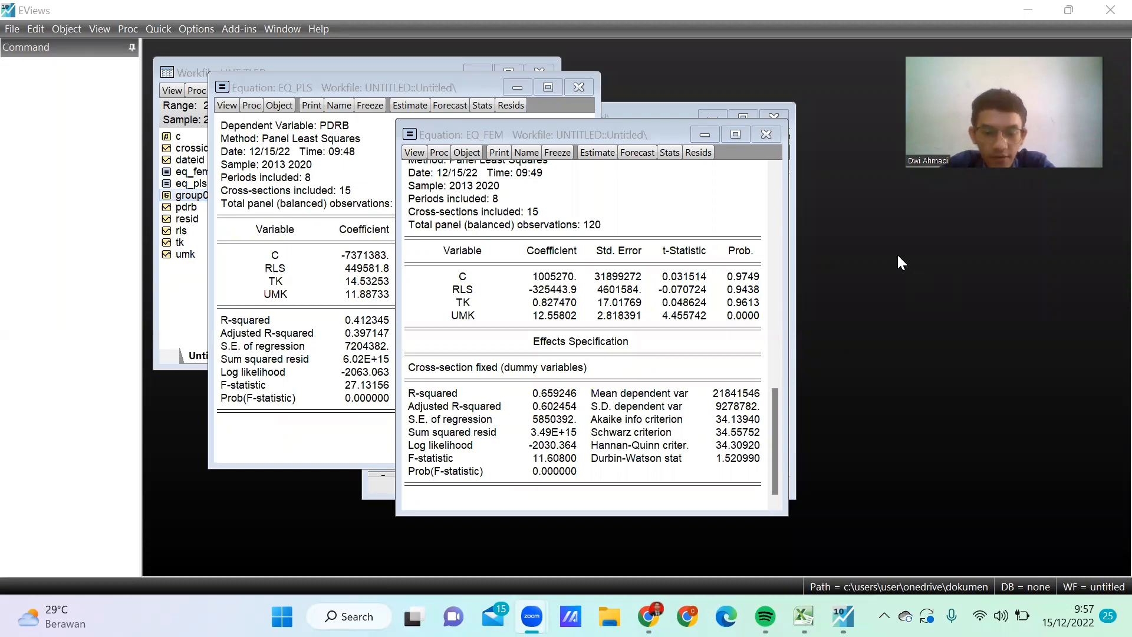
Re-estimate the EQ_PLS equation with Random cross-section effects and no period effects
{"action": "left_click_drag", "start_coordinate": [514, 130], "coordinate": [616, 172]}
{"action": "left_click_drag", "start_coordinate": [367, 87], "coordinate": [446, 144]}
{"action": "left_click", "coordinate": [477, 168]}
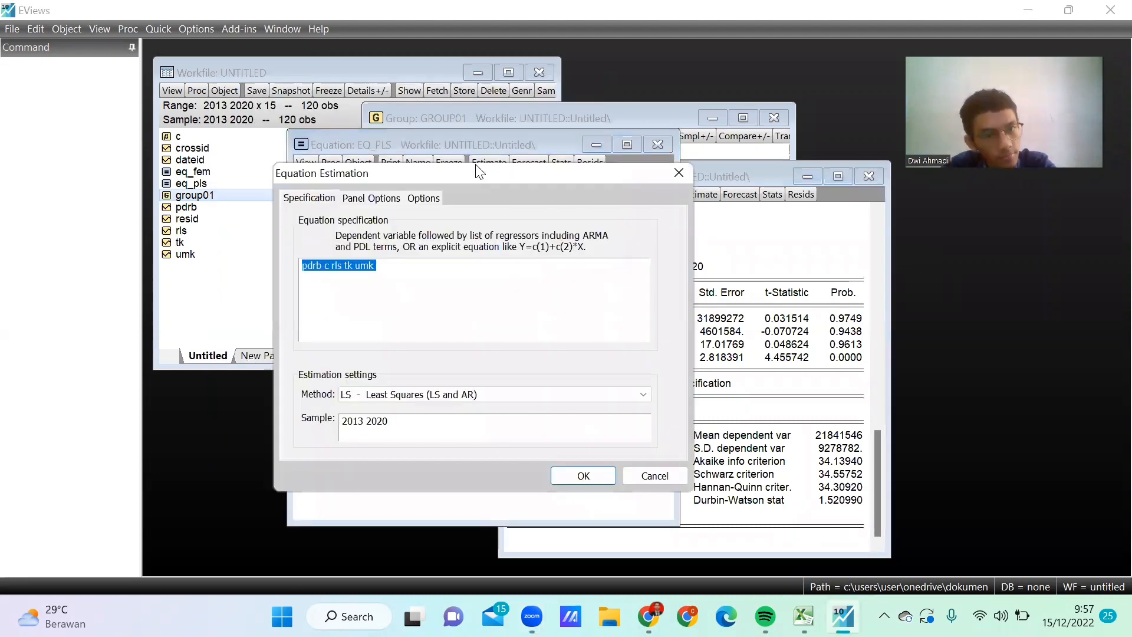
{"action": "left_click", "coordinate": [377, 198]}
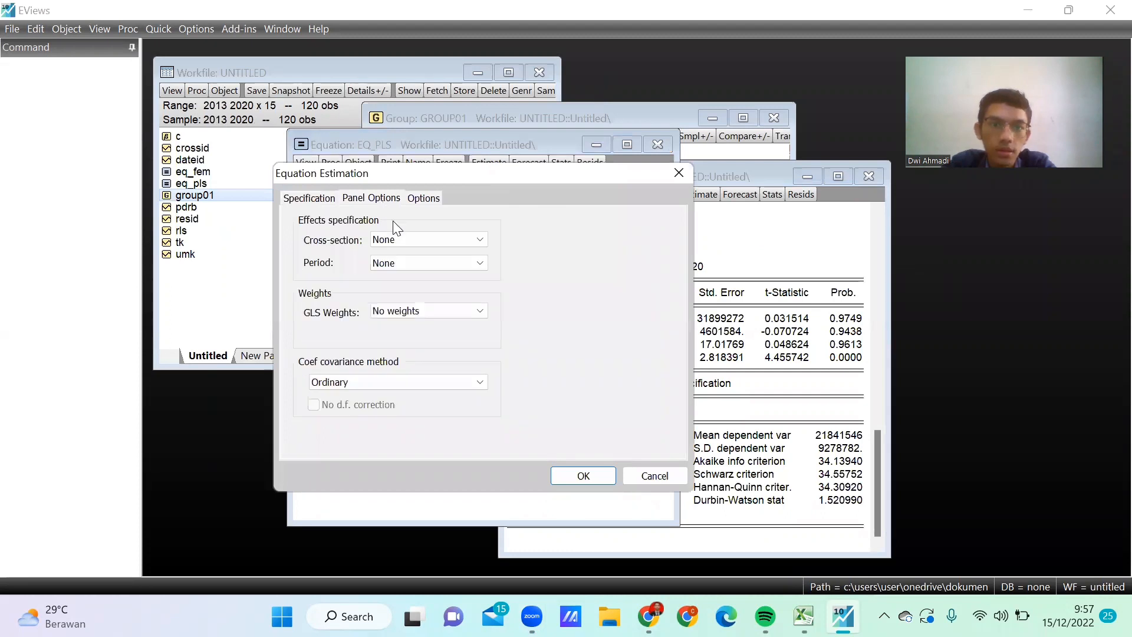
{"action": "left_click", "coordinate": [405, 241]}
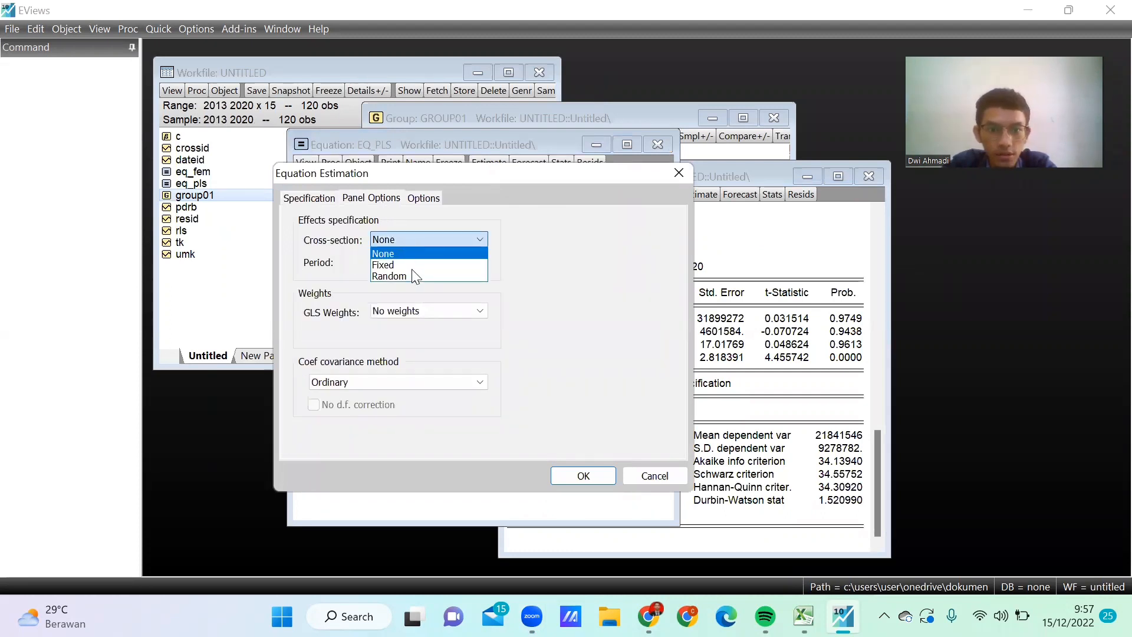
{"action": "key", "text": "Tab"}
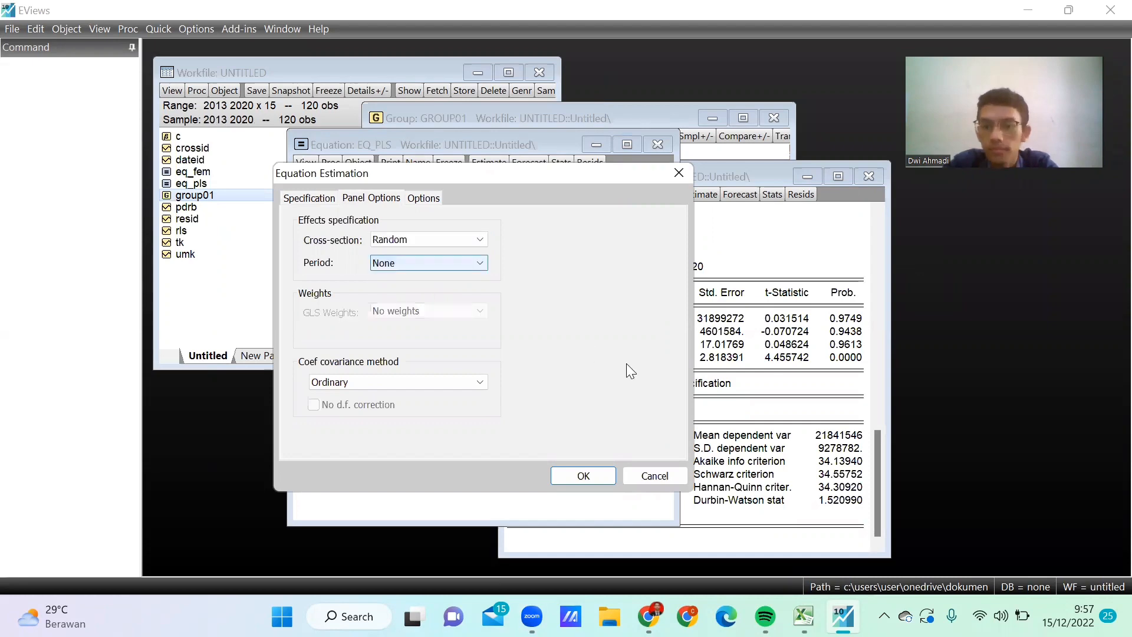
{"action": "left_click", "coordinate": [583, 476]}
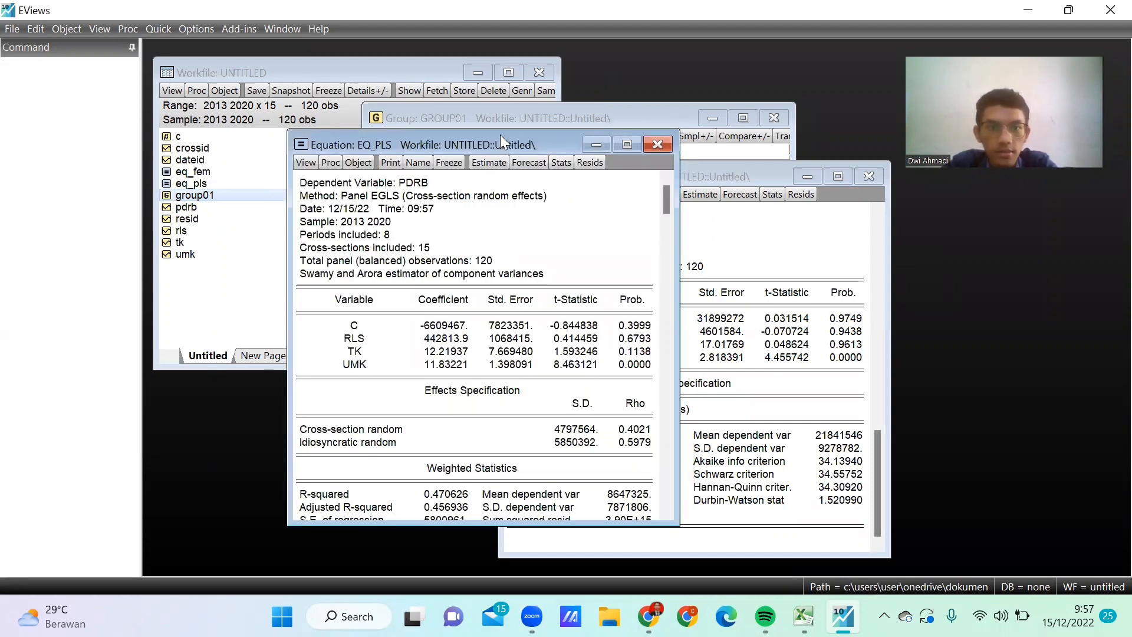
Make an untitled copy of the random-effects EQ_PLS equation and arrange the equation windows so they can be compared
{"action": "left_click_drag", "start_coordinate": [500, 135], "coordinate": [386, 140]}
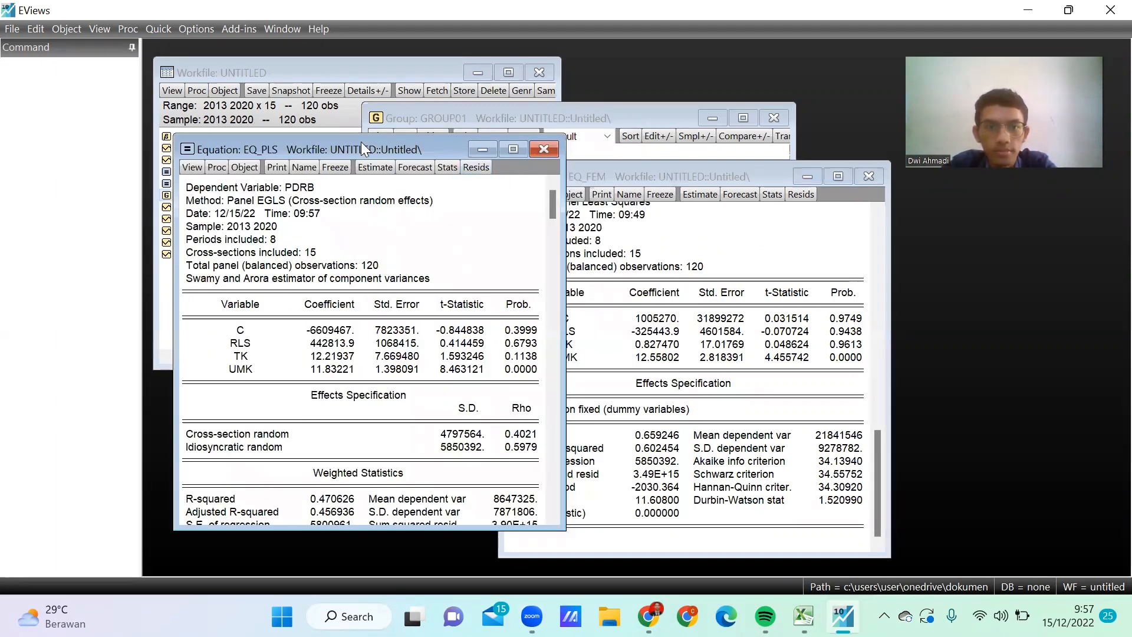
{"action": "left_click_drag", "start_coordinate": [571, 177], "coordinate": [574, 160]}
{"action": "left_click_drag", "start_coordinate": [436, 149], "coordinate": [454, 124]}
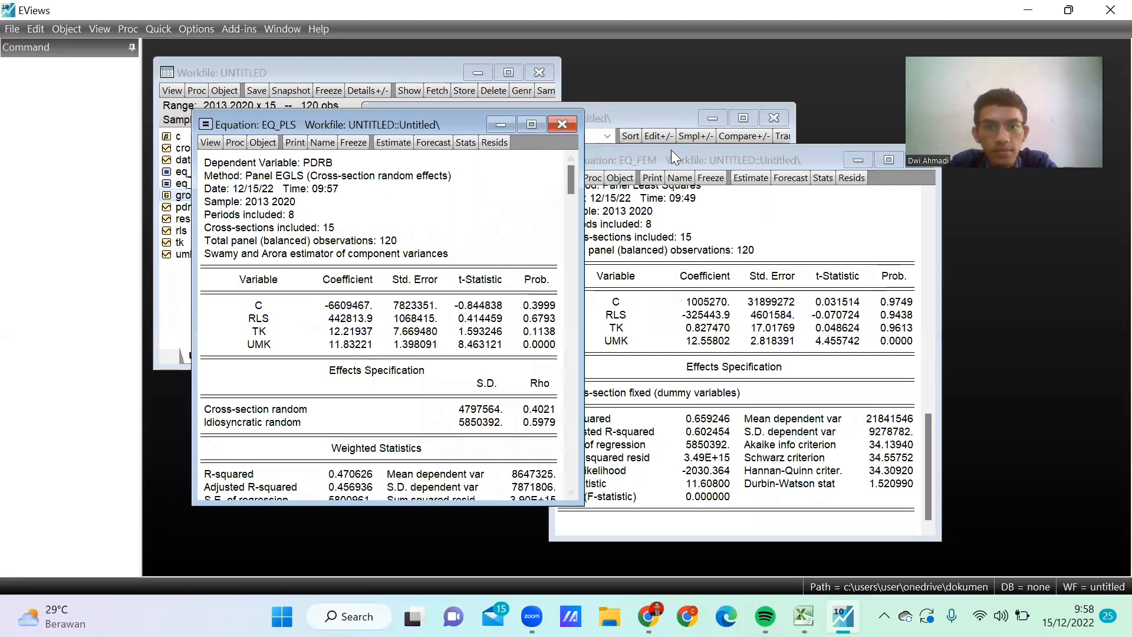
{"action": "left_click_drag", "start_coordinate": [670, 151], "coordinate": [687, 129]}
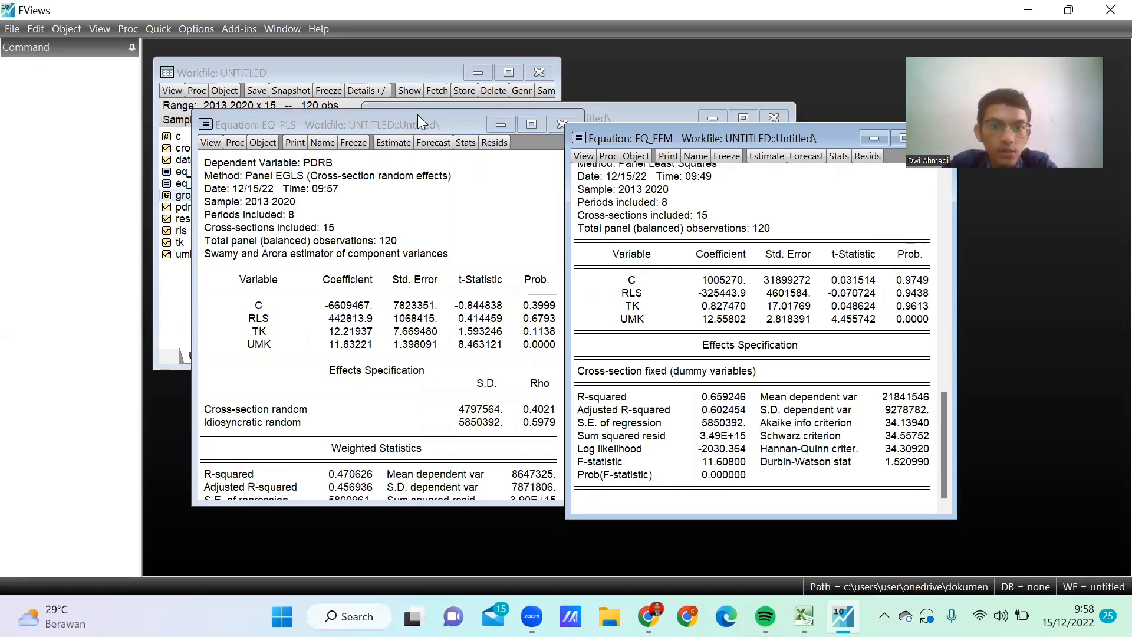
{"action": "left_click_drag", "start_coordinate": [417, 114], "coordinate": [501, 130]}
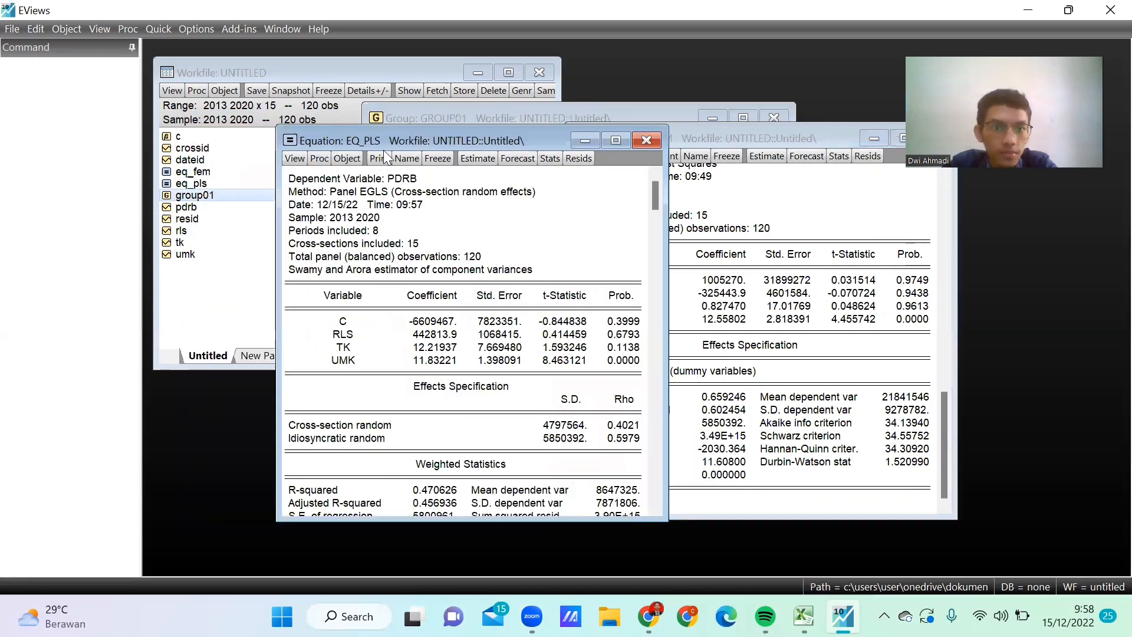
{"action": "left_click", "coordinate": [355, 157]}
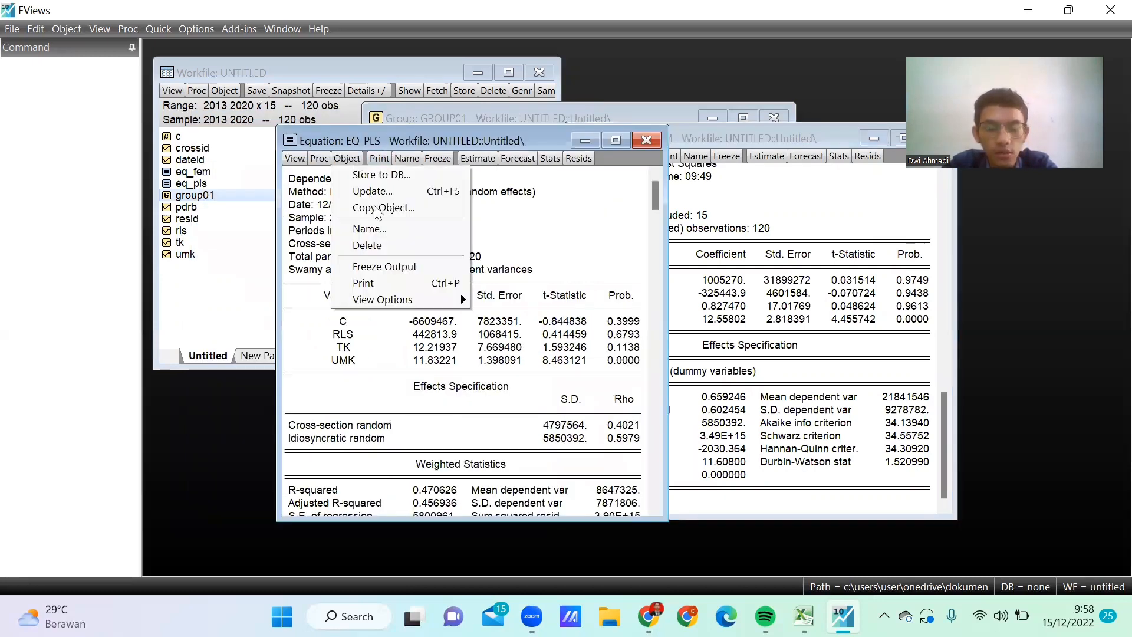
{"action": "left_click", "coordinate": [377, 208]}
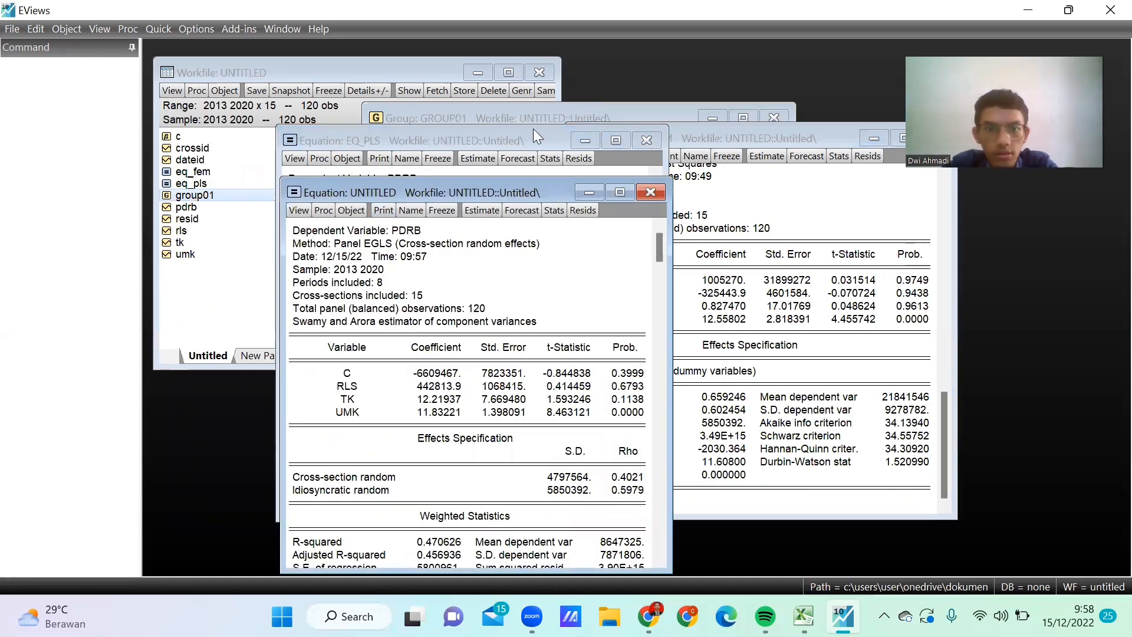
{"action": "left_click_drag", "start_coordinate": [315, 192], "coordinate": [411, 135]}
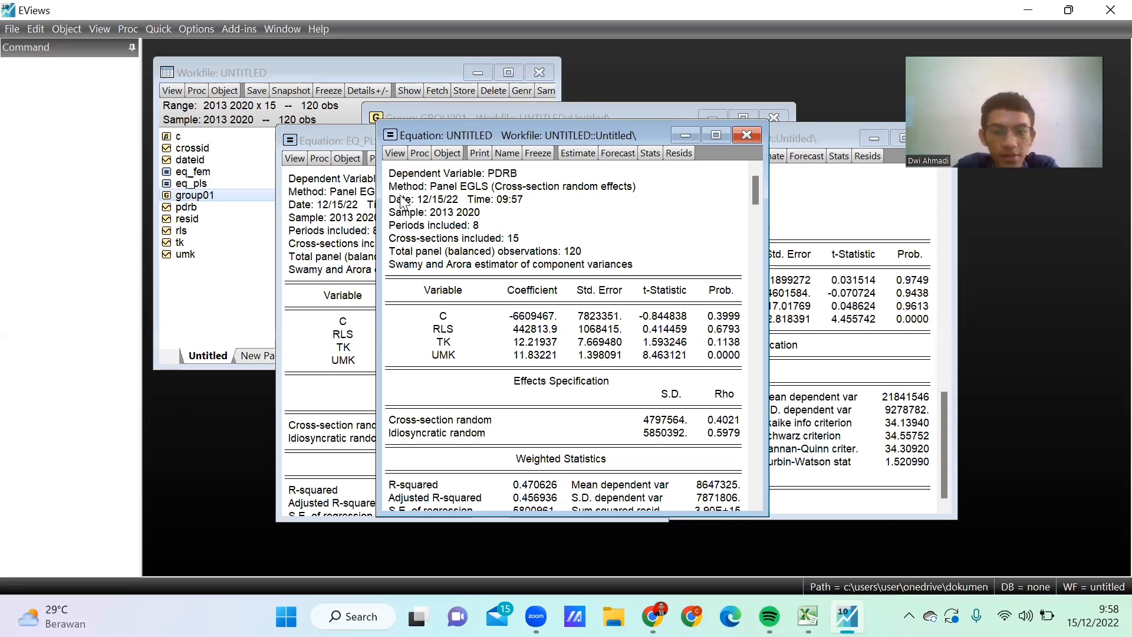
Run the Correlated Random Effects - Hausman Test on the untitled random-effects equation
{"action": "left_click", "coordinate": [394, 153]}
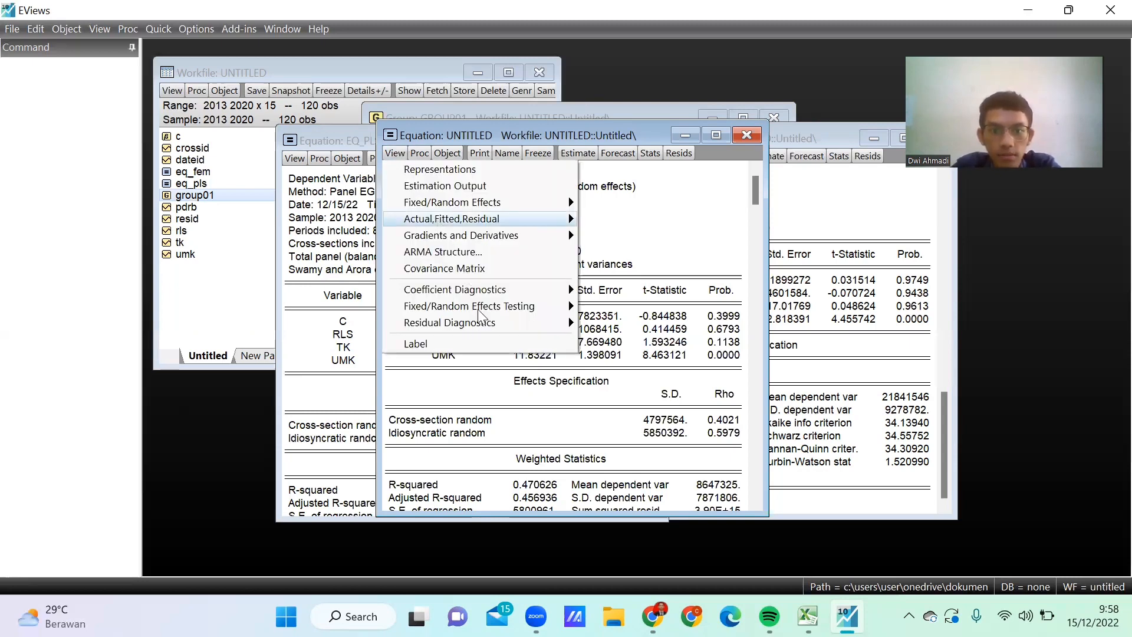
{"action": "mouse_move", "coordinate": [477, 310]}
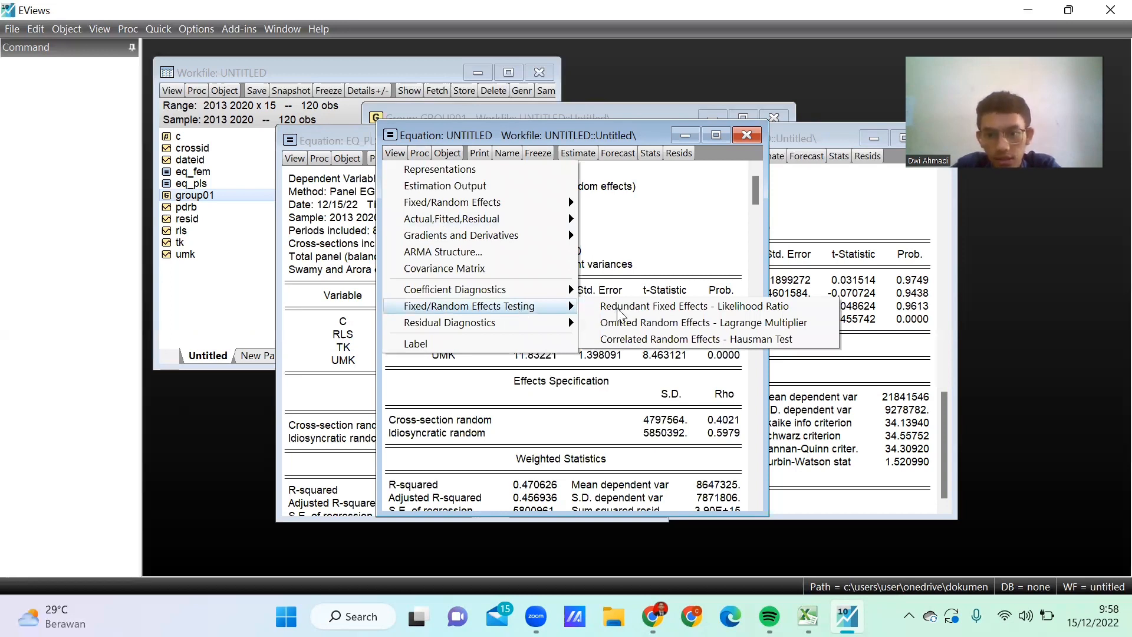
{"action": "left_click", "coordinate": [621, 341]}
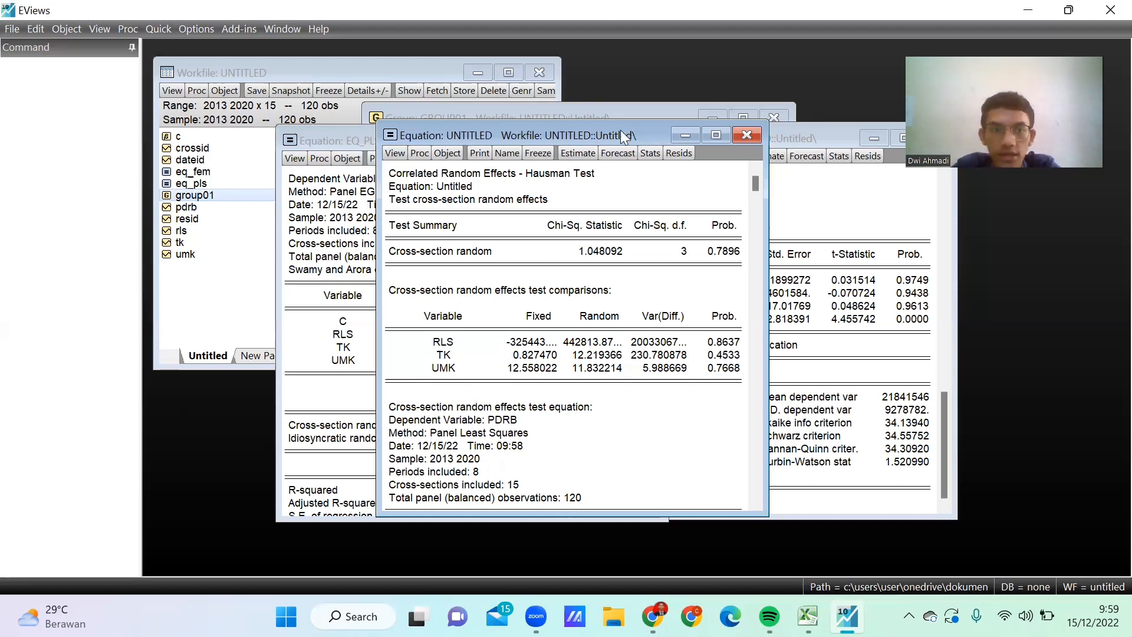
{"action": "left_click_drag", "start_coordinate": [623, 135], "coordinate": [628, 111]}
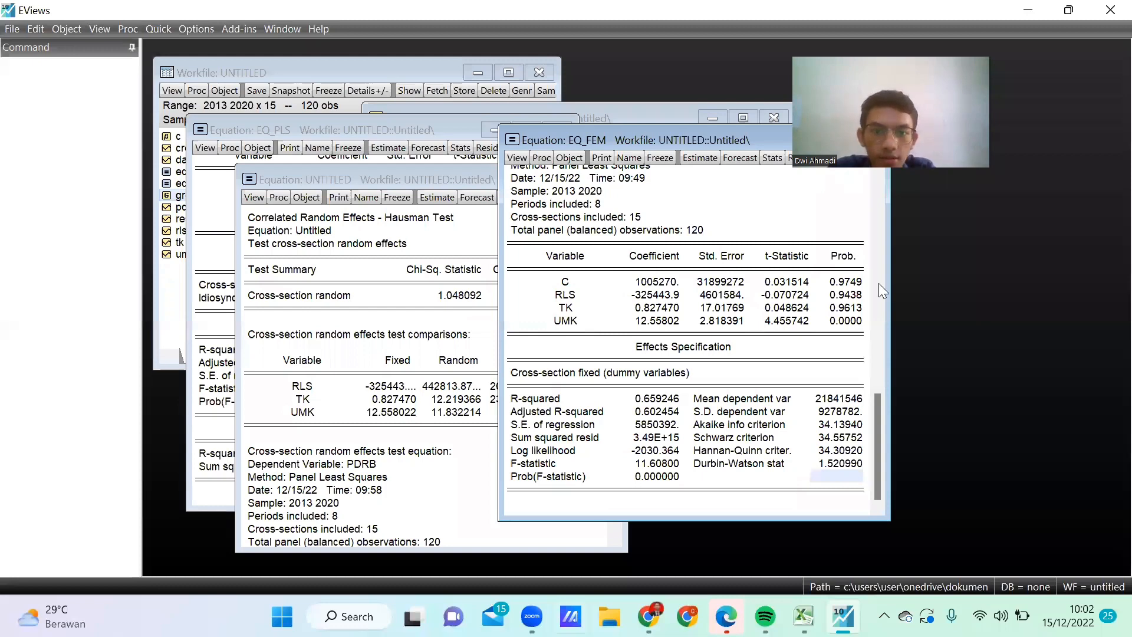
Run the Redundant Fixed Effects - Likelihood Ratio test on EQ_FEM and review its output
{"action": "key", "text": "alt+Tab"}
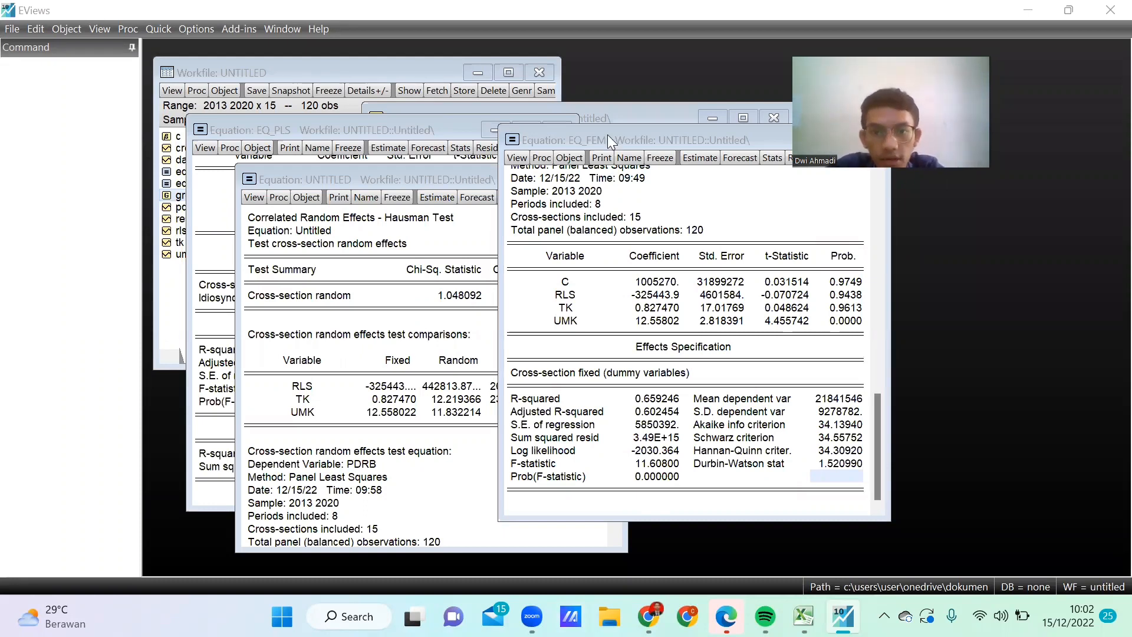
{"action": "left_click_drag", "start_coordinate": [607, 135], "coordinate": [559, 158]}
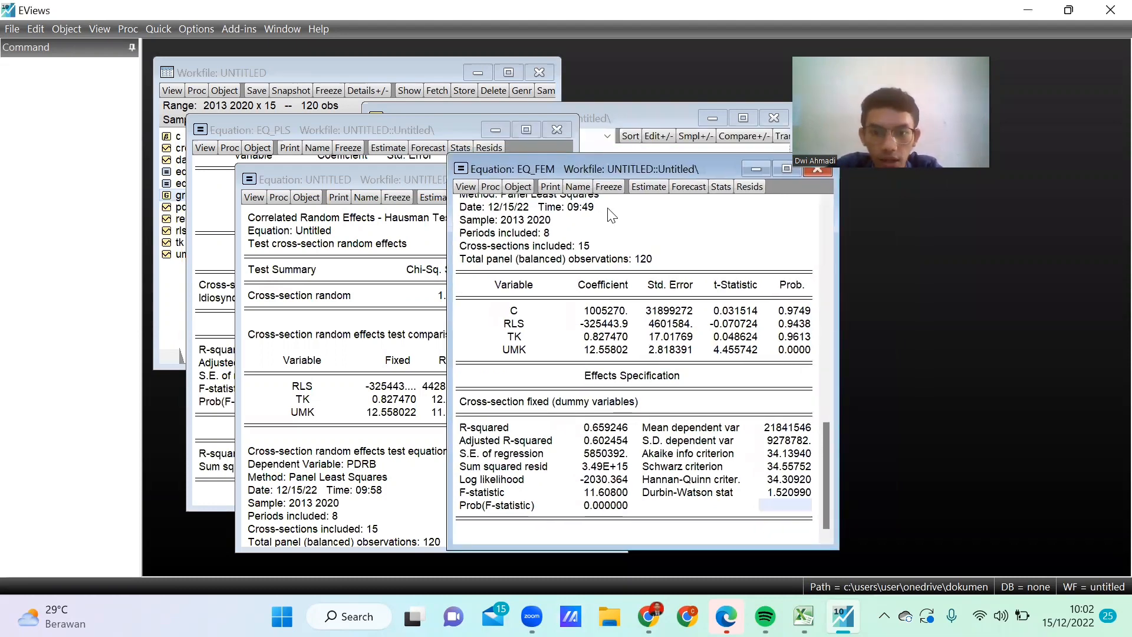
{"action": "left_click_drag", "start_coordinate": [609, 165], "coordinate": [555, 154]}
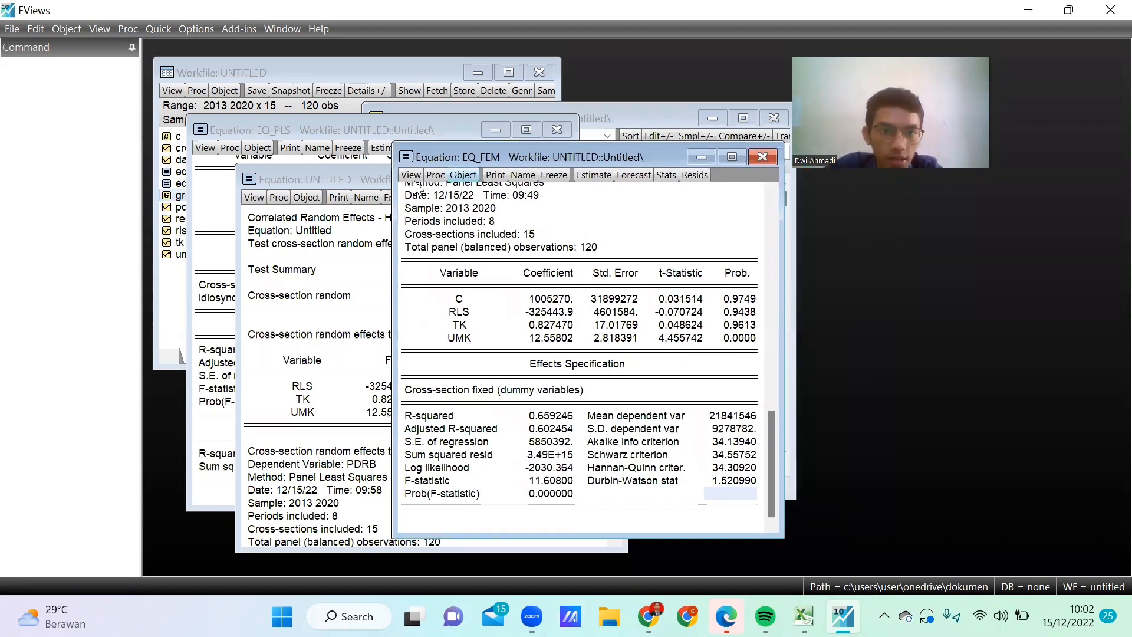
{"action": "left_click", "coordinate": [412, 175]}
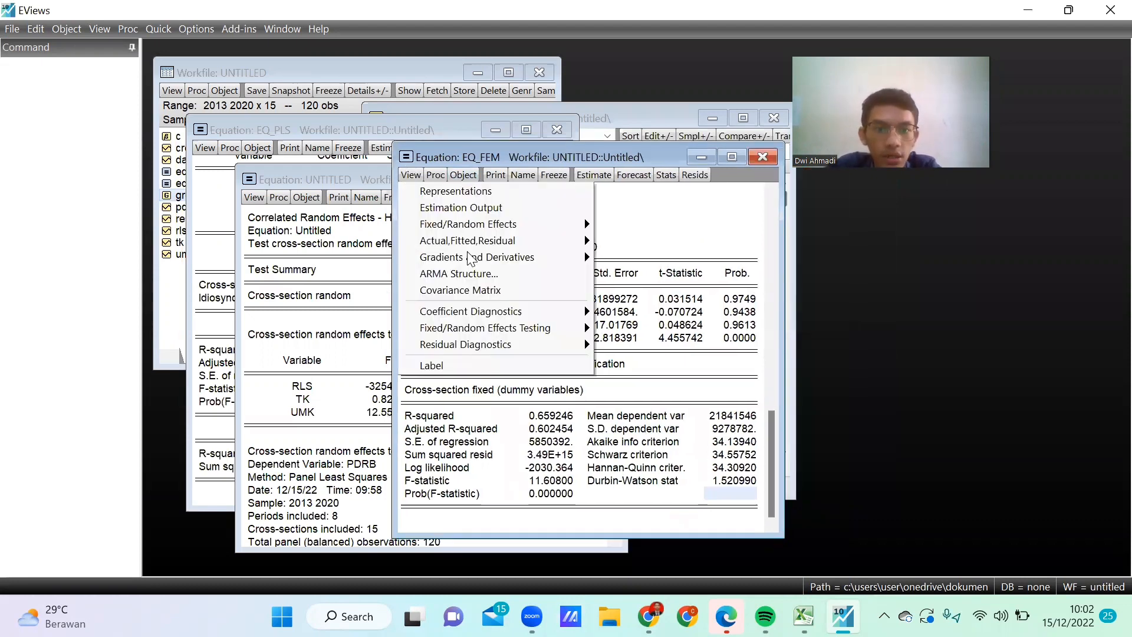
{"action": "mouse_move", "coordinate": [502, 335]}
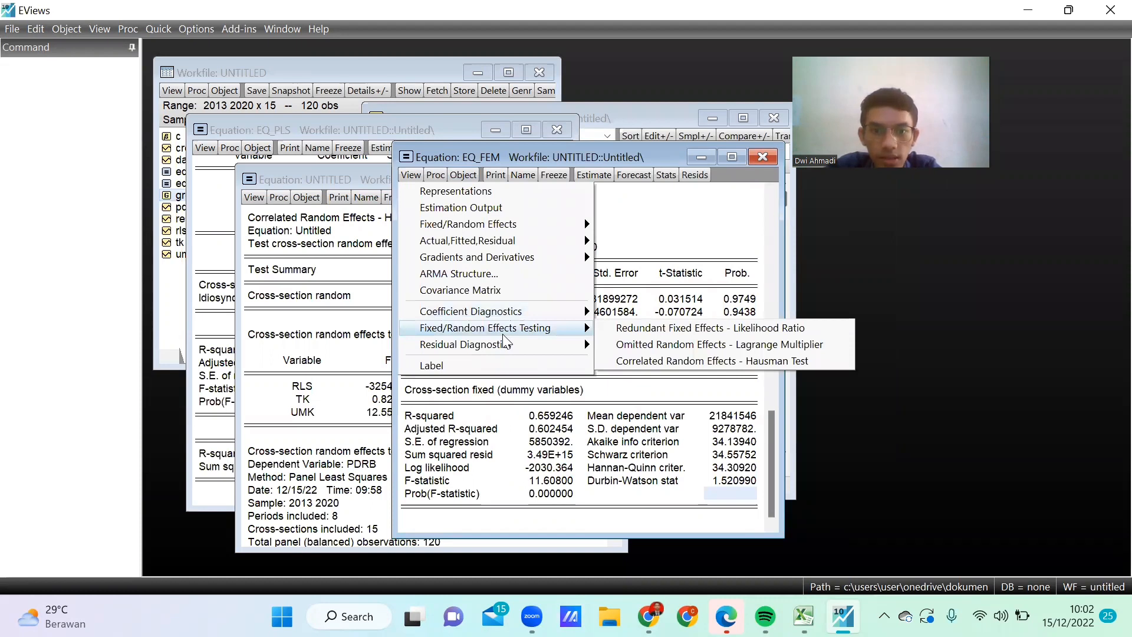
{"action": "left_click", "coordinate": [651, 332]}
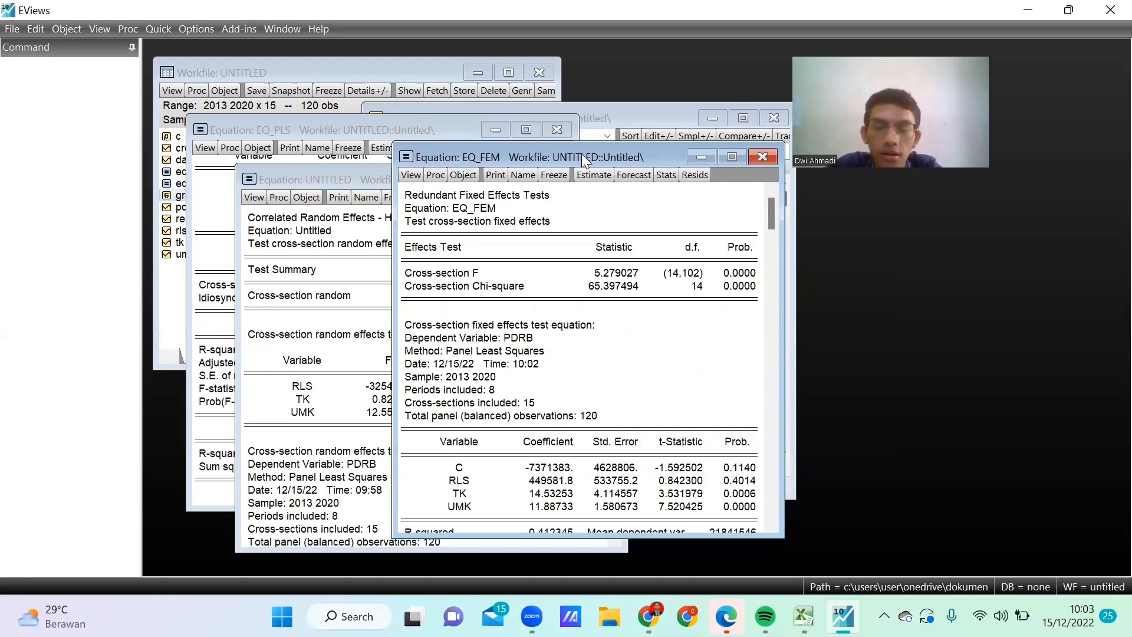
{"action": "left_click_drag", "start_coordinate": [598, 151], "coordinate": [630, 170]}
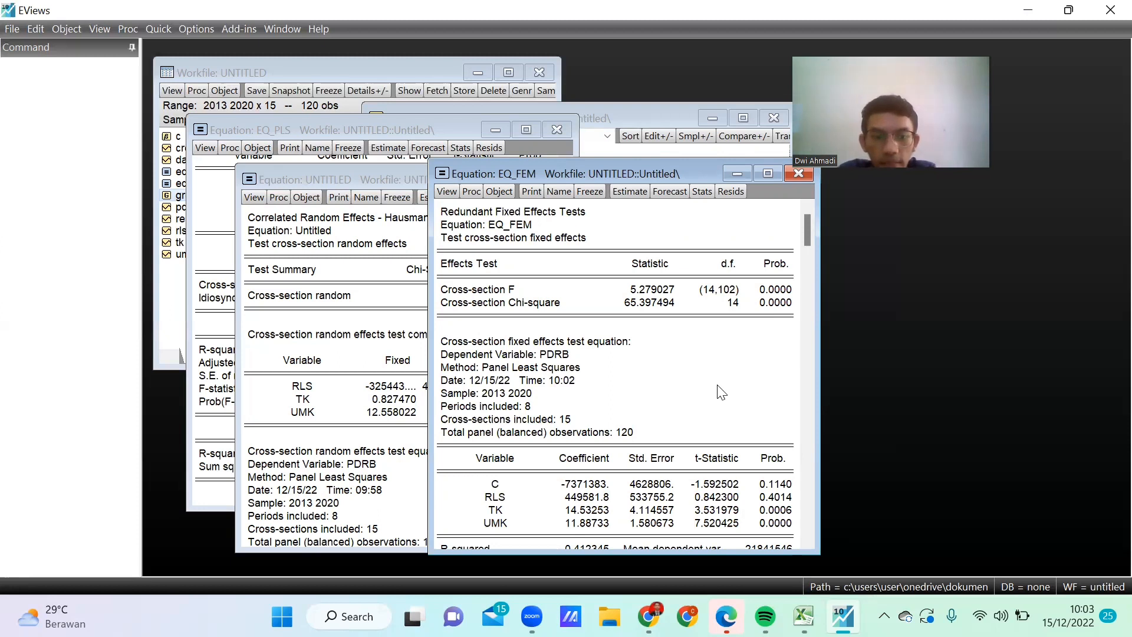
{"action": "scroll", "coordinate": [716, 386], "scroll_direction": "down", "scroll_amount": 1}
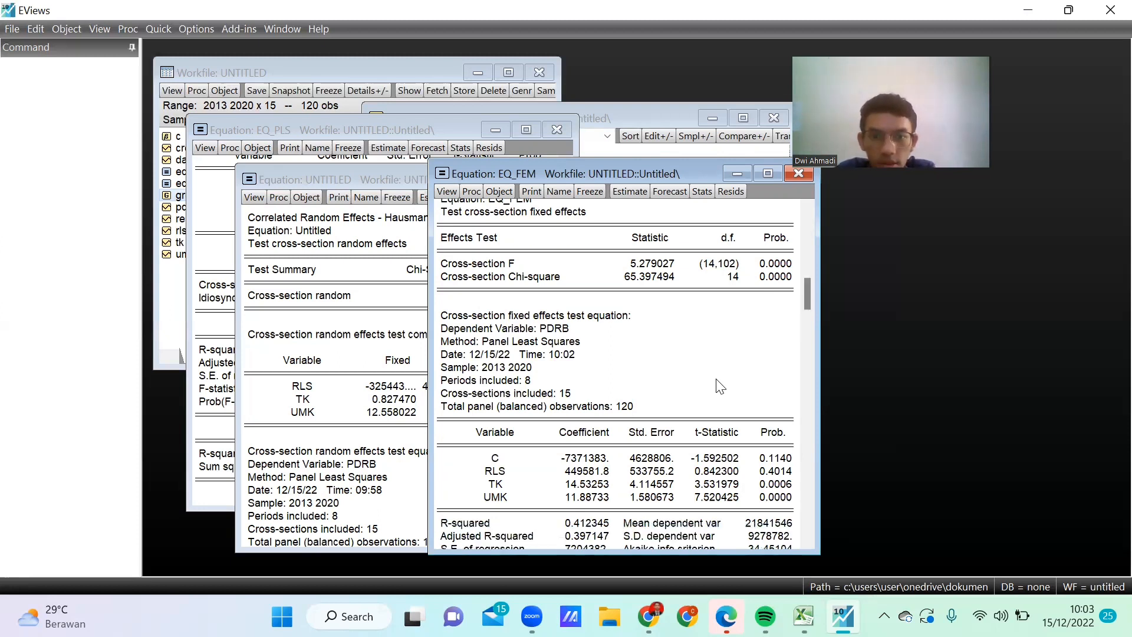
{"action": "scroll", "coordinate": [689, 300], "scroll_direction": "down", "scroll_amount": 1}
{"action": "scroll", "coordinate": [622, 162], "scroll_direction": "up", "scroll_amount": 1}
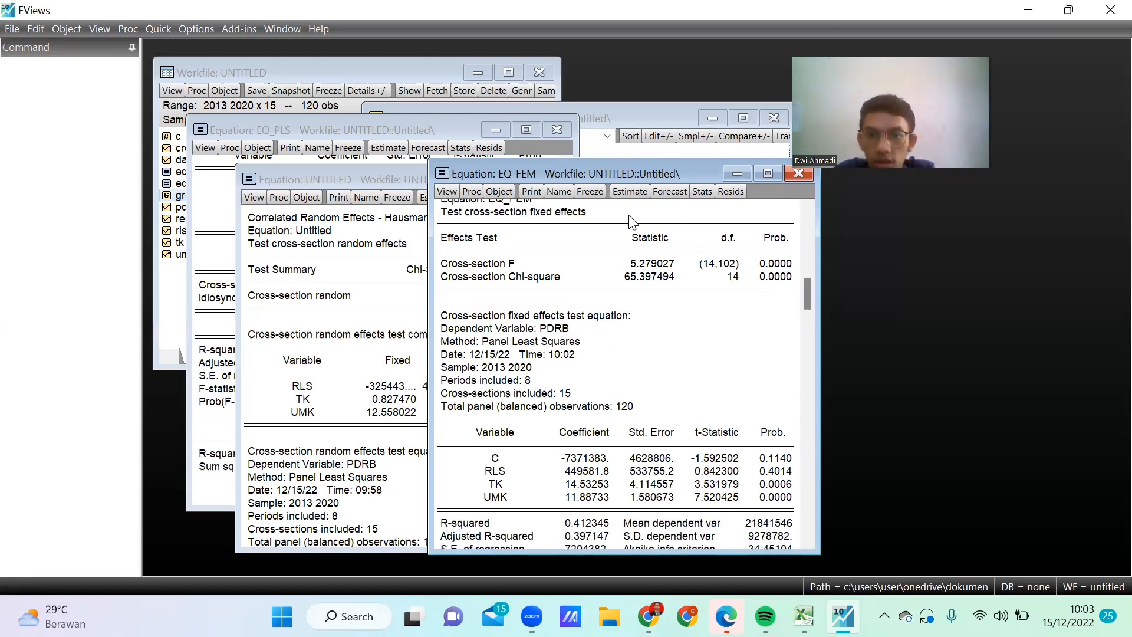
{"action": "scroll", "coordinate": [623, 164], "scroll_direction": "up", "scroll_amount": 1}
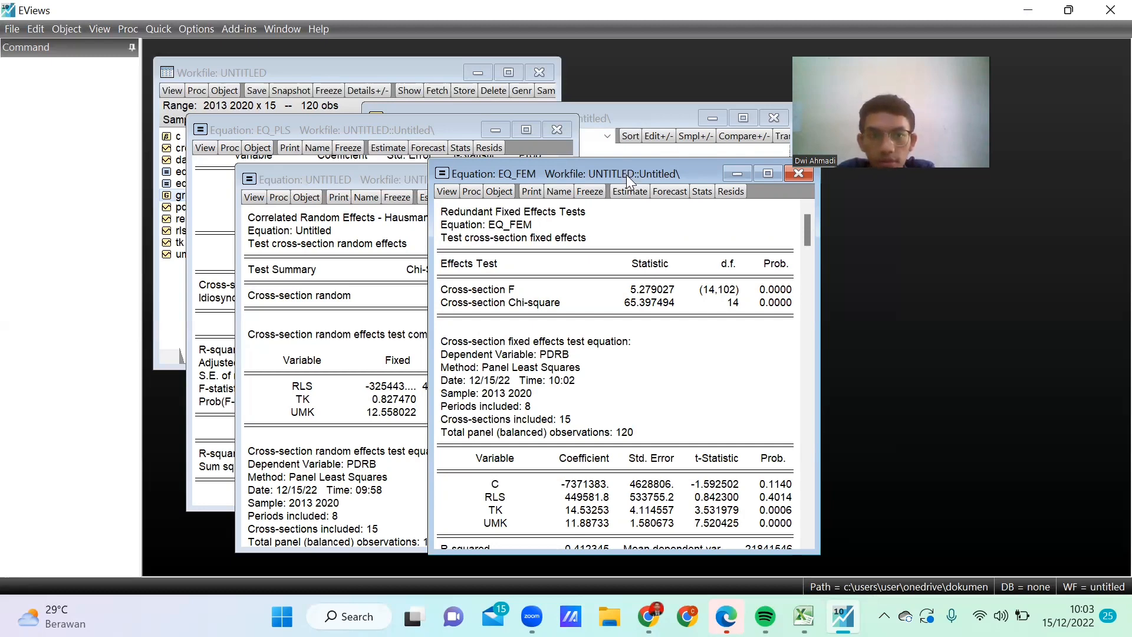
Reposition the window with the redundant fixed effects test and rename its equation from eq_fem to eq_chow
{"action": "left_click_drag", "start_coordinate": [626, 174], "coordinate": [786, 185]}
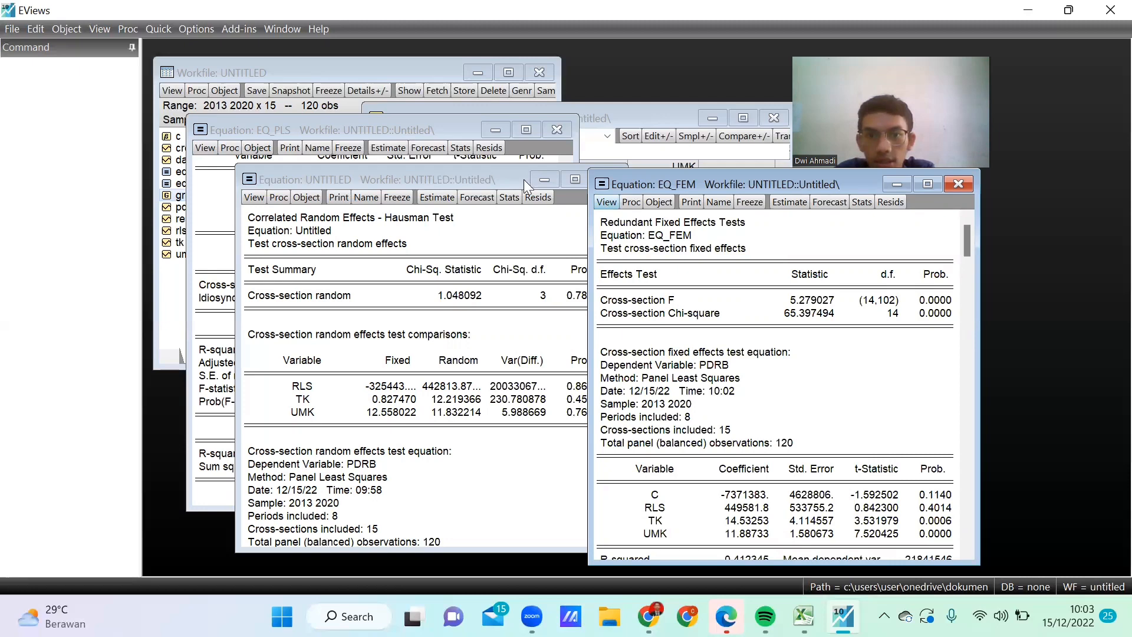
{"action": "left_click_drag", "start_coordinate": [711, 184], "coordinate": [610, 193]}
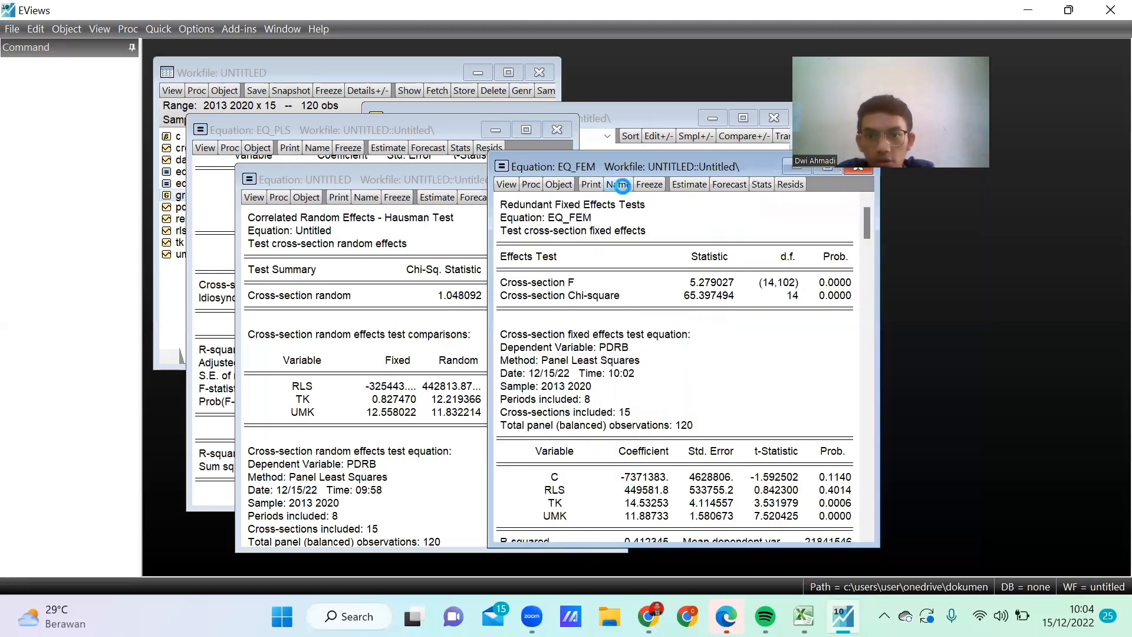
{"action": "left_click", "coordinate": [623, 310]}
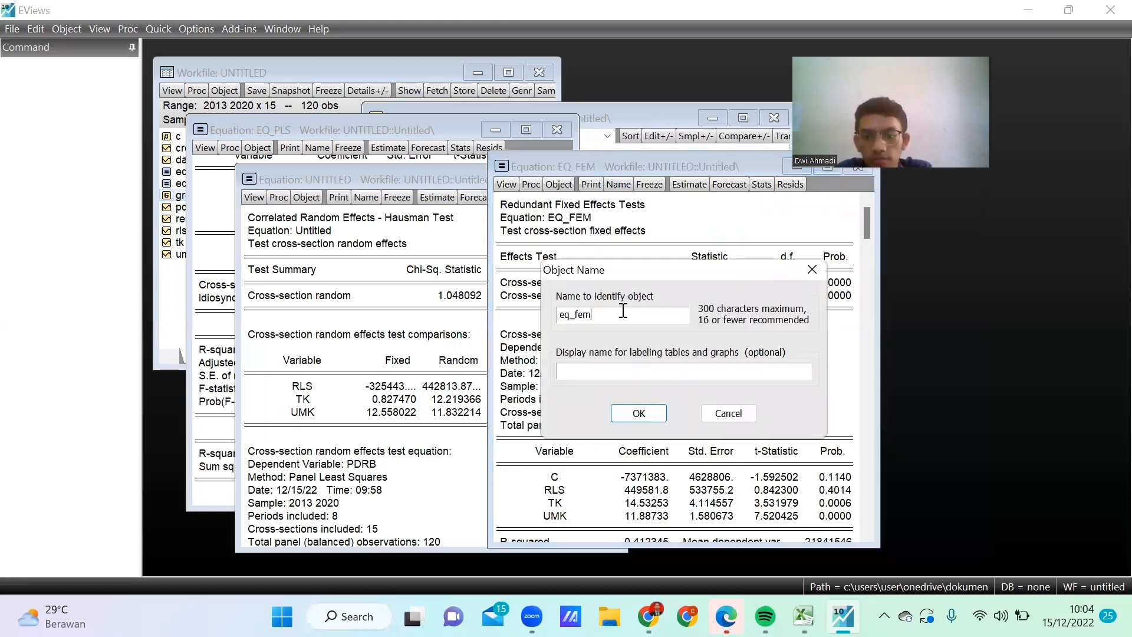
{"action": "key", "text": "BackSpace"}
{"action": "key", "text": "BackSpace"}
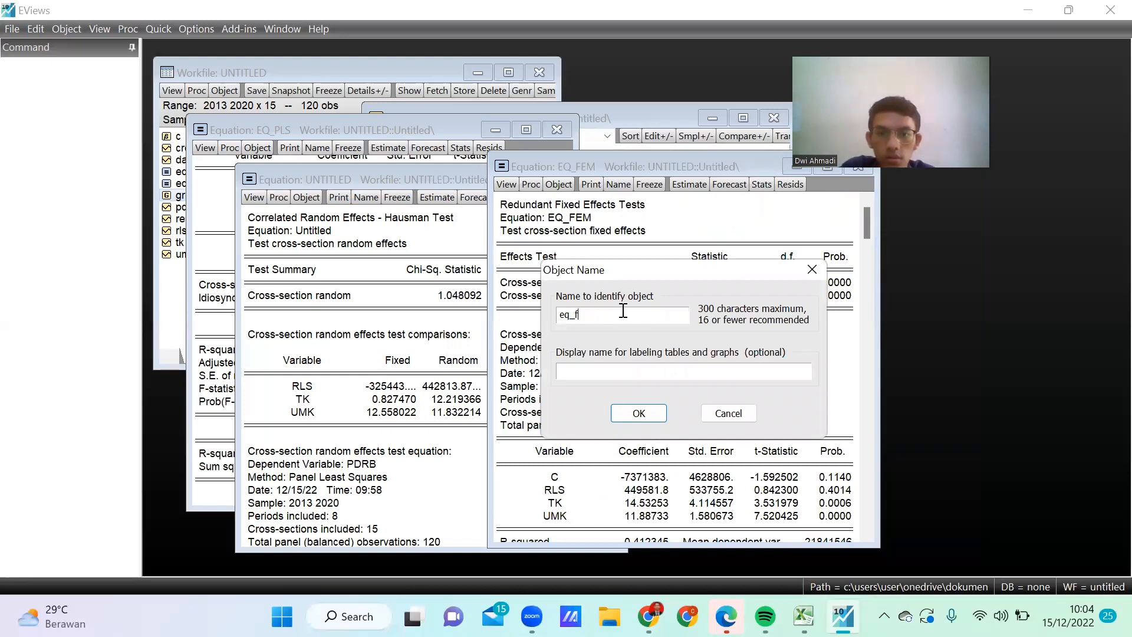
{"action": "key", "text": "BackSpace"}
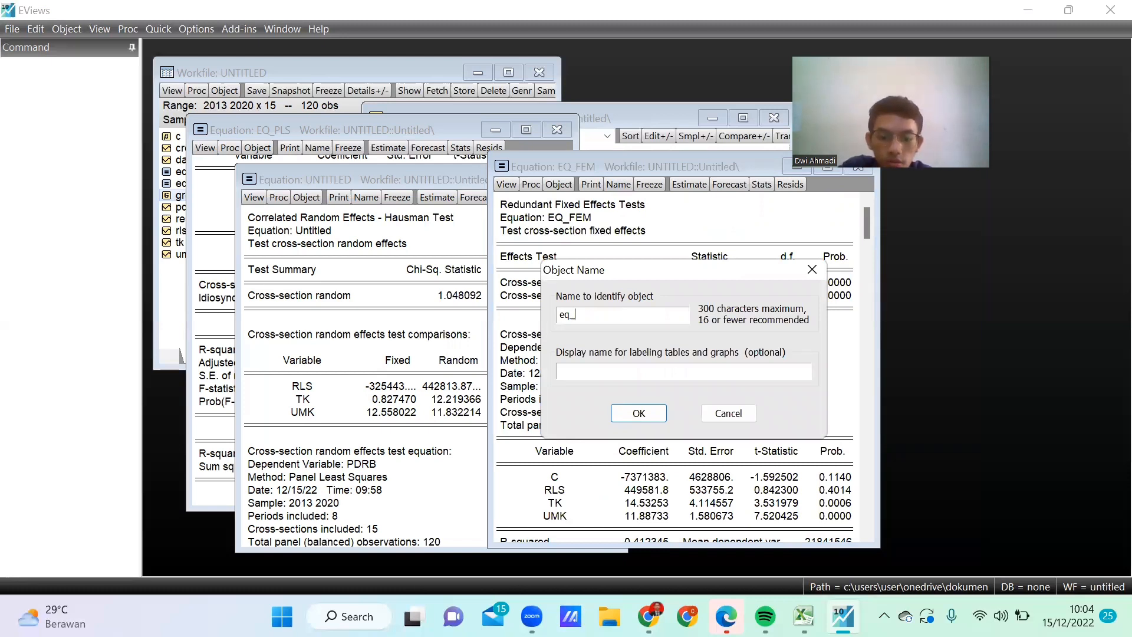
{"action": "type", "text": "chow"}
{"action": "key", "text": "Return"}
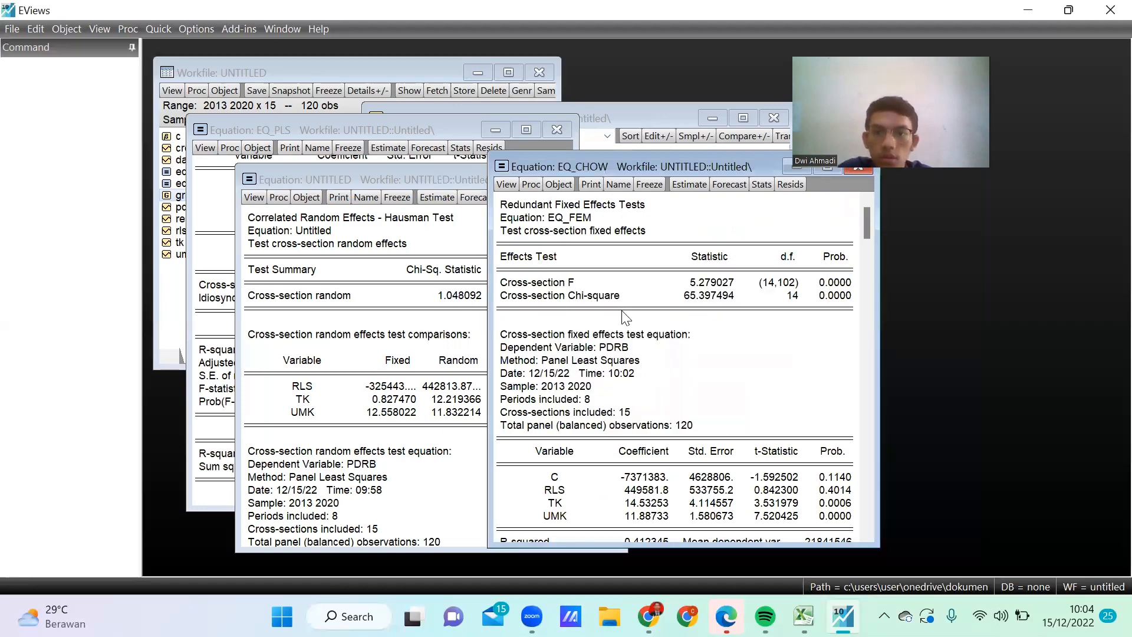
{"action": "left_click", "coordinate": [517, 185]}
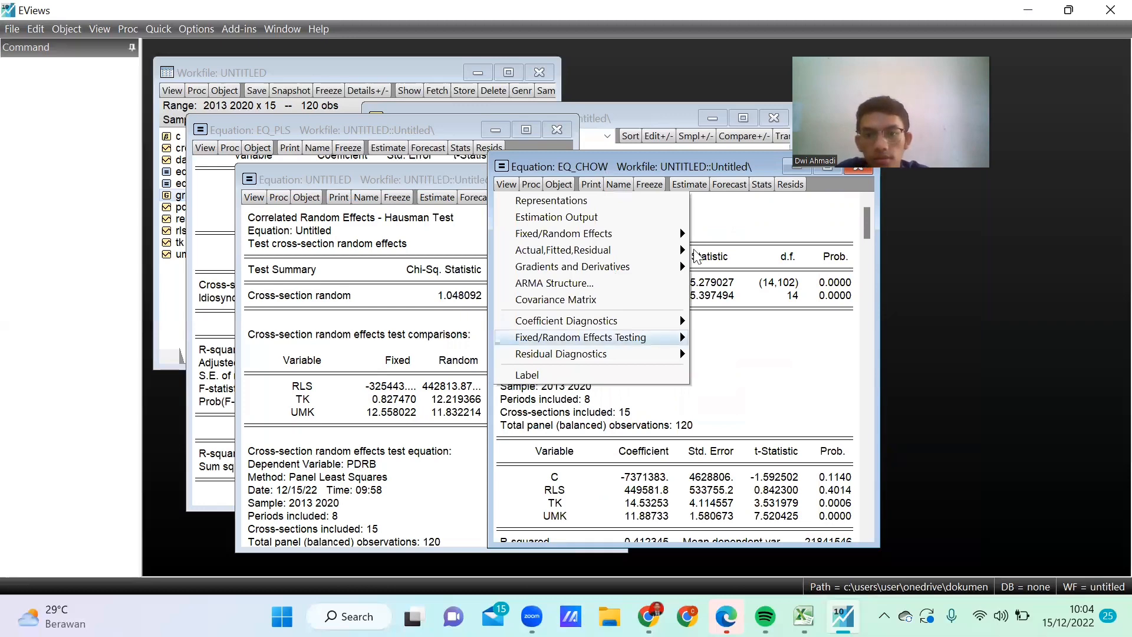
{"action": "left_click", "coordinate": [698, 227]}
{"action": "left_click", "coordinate": [560, 185]}
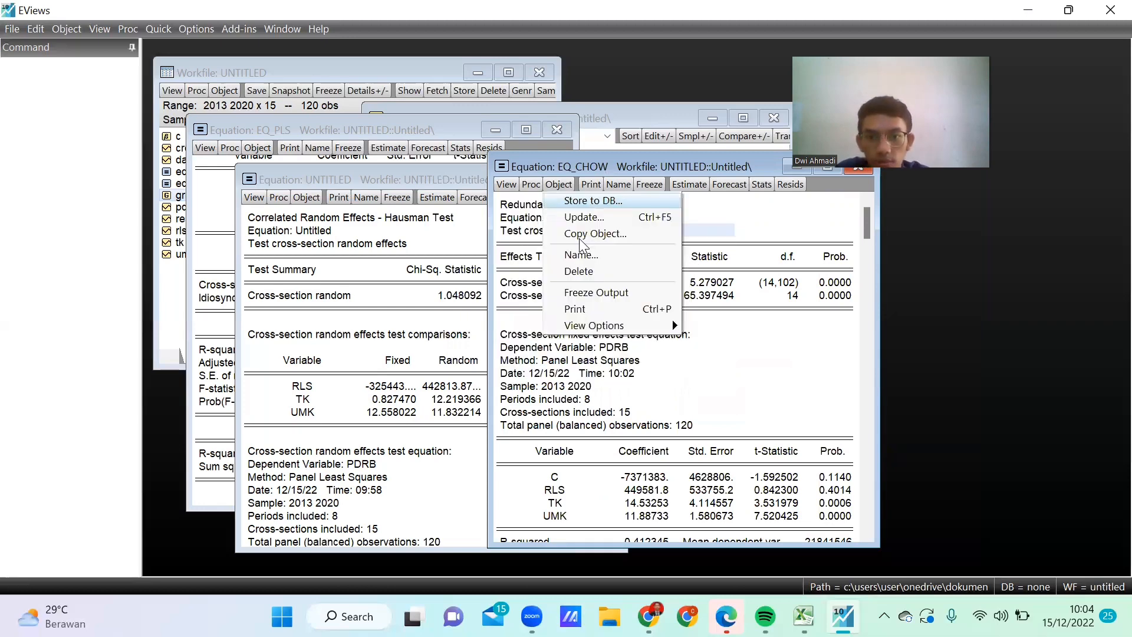
{"action": "left_click", "coordinate": [578, 271]}
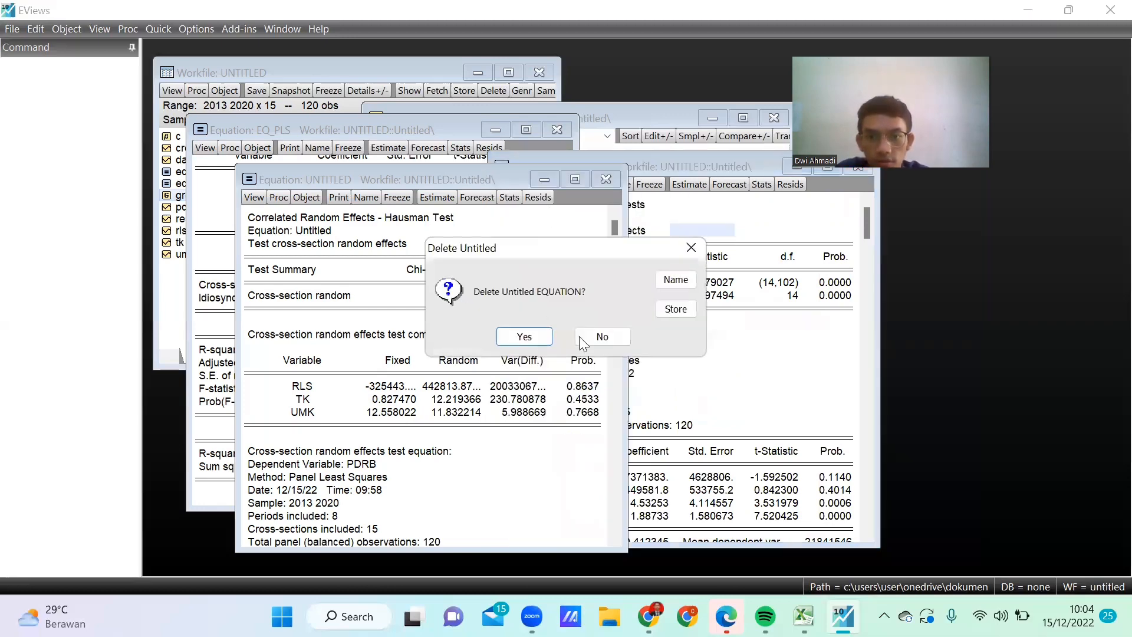
{"action": "left_click", "coordinate": [600, 337]}
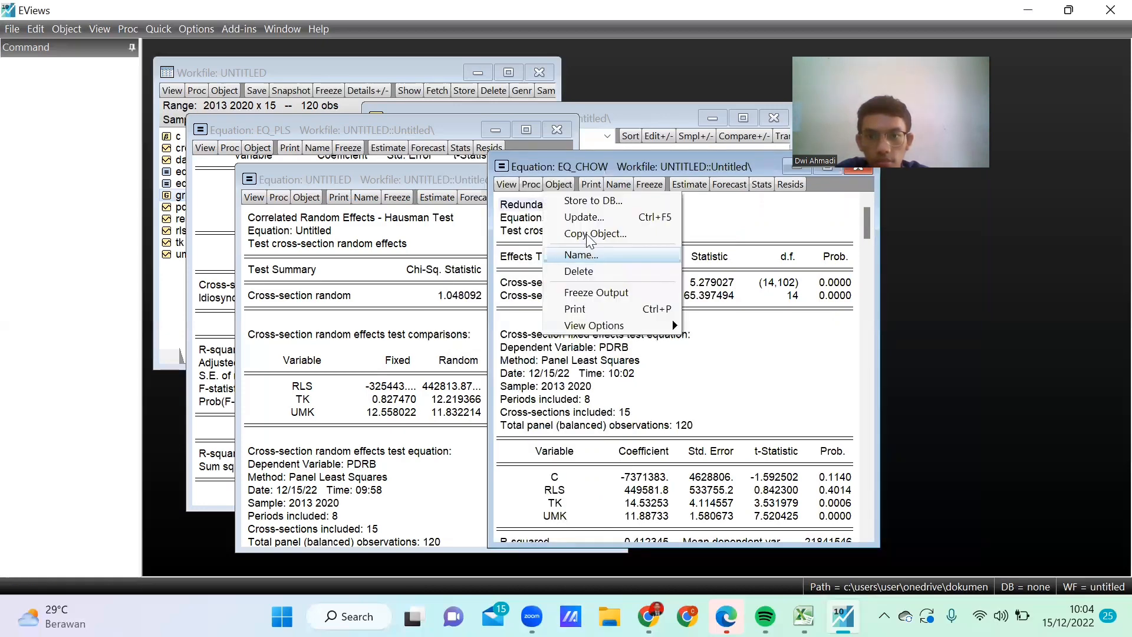
Make an untitled copy of EQ_CHOW, naming the existing untitled Hausman test equation eq01, and reposition the copy's window beside it
{"action": "left_click", "coordinate": [558, 184]}
{"action": "left_click", "coordinate": [566, 271]}
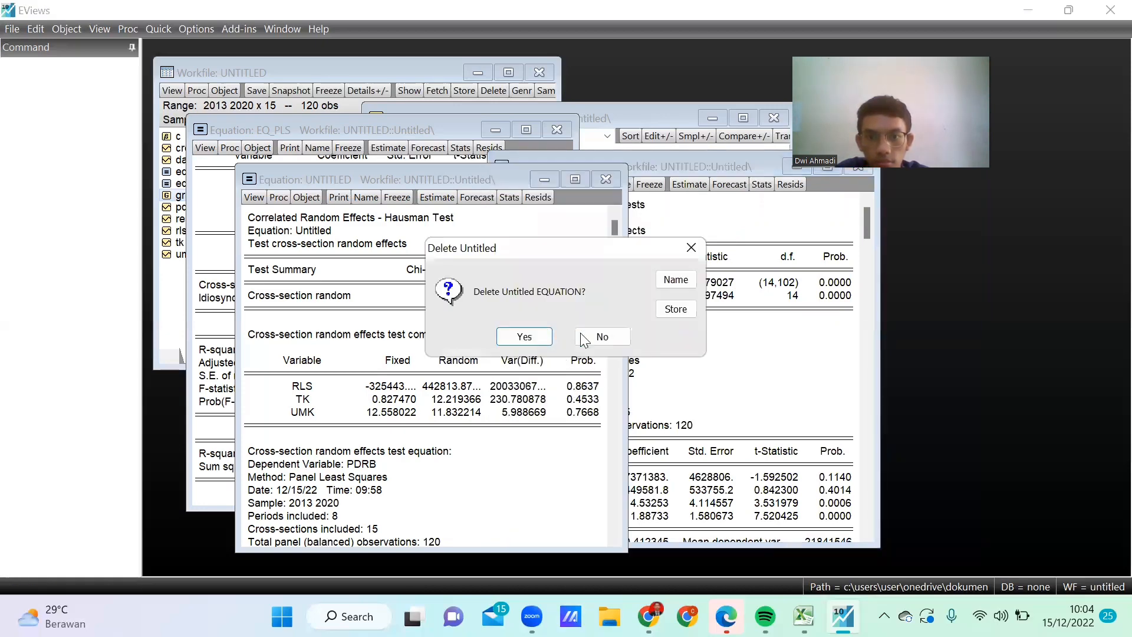
{"action": "left_click", "coordinate": [673, 280]}
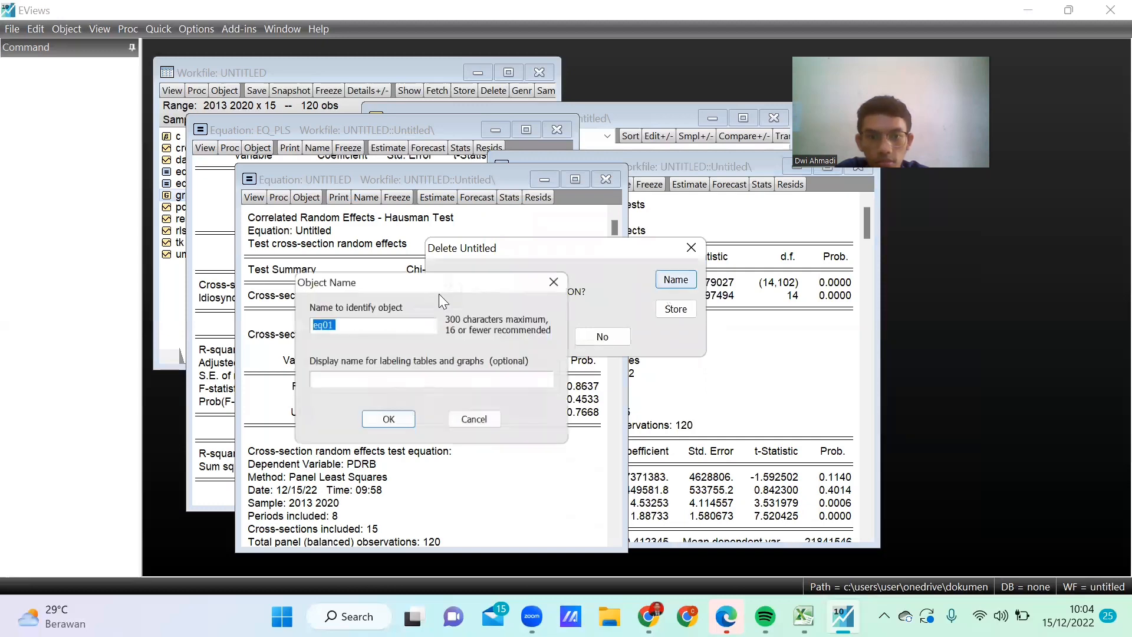
{"action": "left_click", "coordinate": [412, 418]}
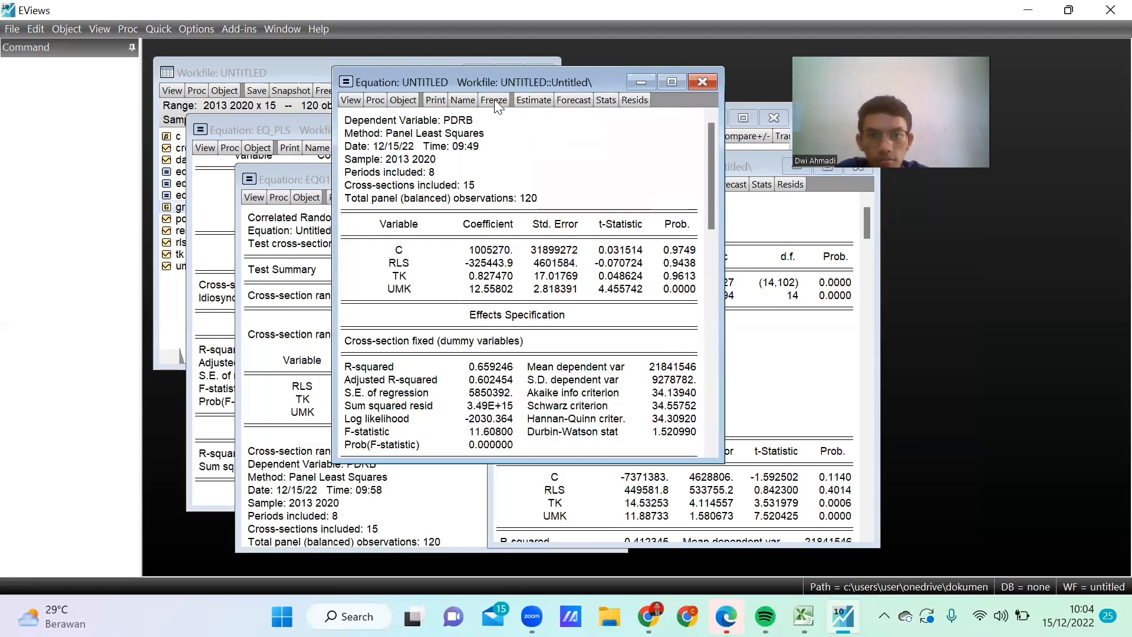
{"action": "left_click_drag", "start_coordinate": [492, 71], "coordinate": [580, 158]}
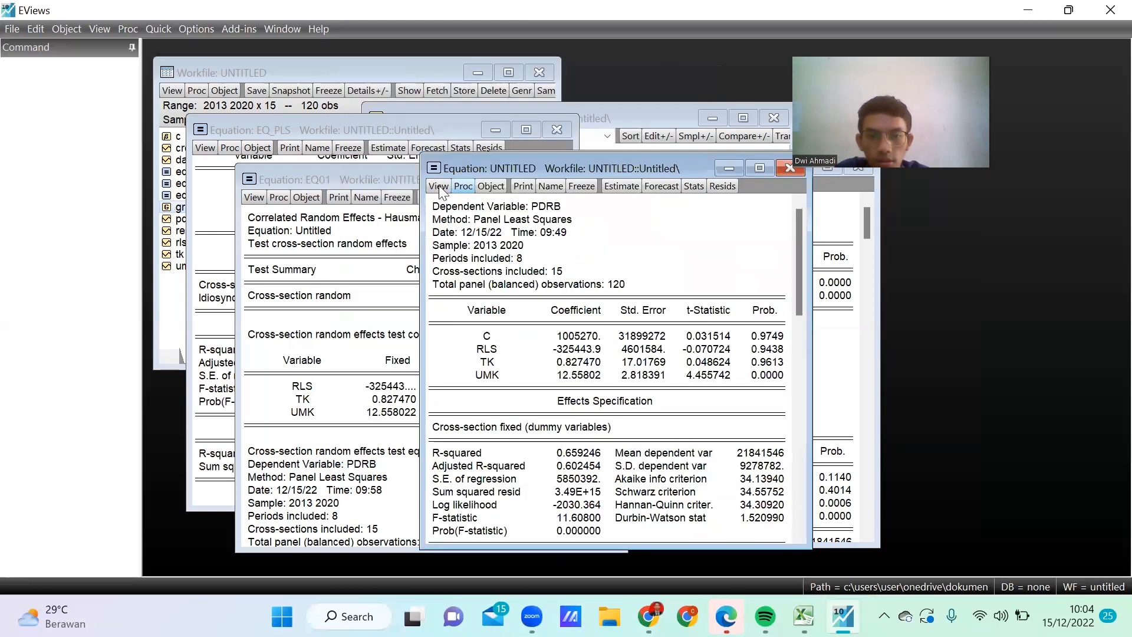
Try to run the Omitted Random Effects - Lagrange Multiplier test on the untitled fixed-effects copy, and return to its estimation output
{"action": "left_click", "coordinate": [438, 187]}
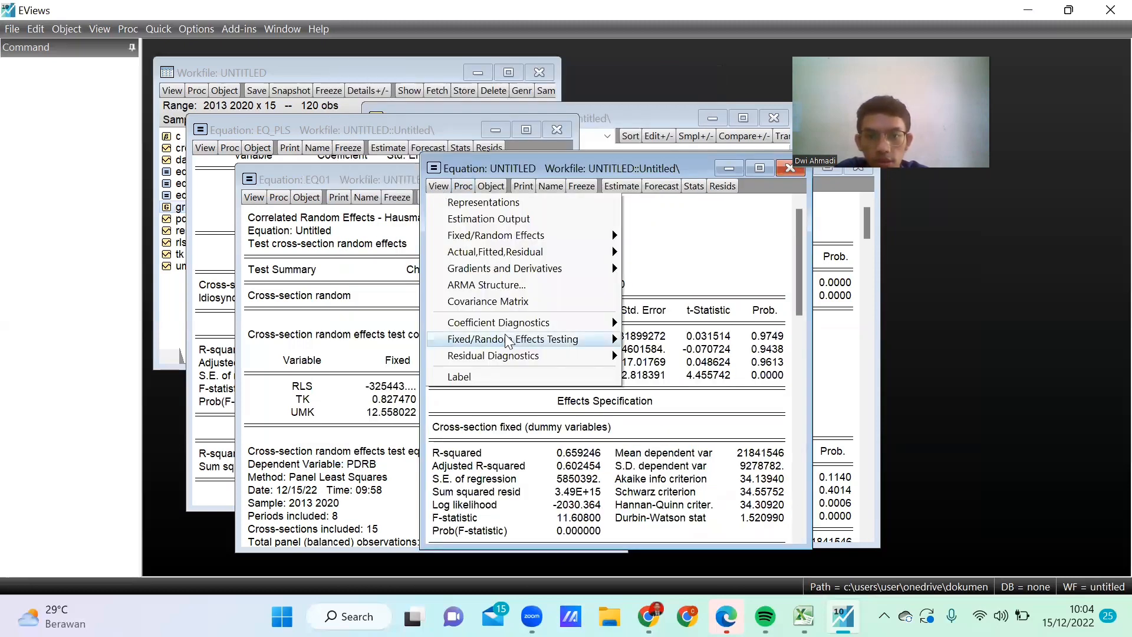
{"action": "mouse_move", "coordinate": [516, 343]}
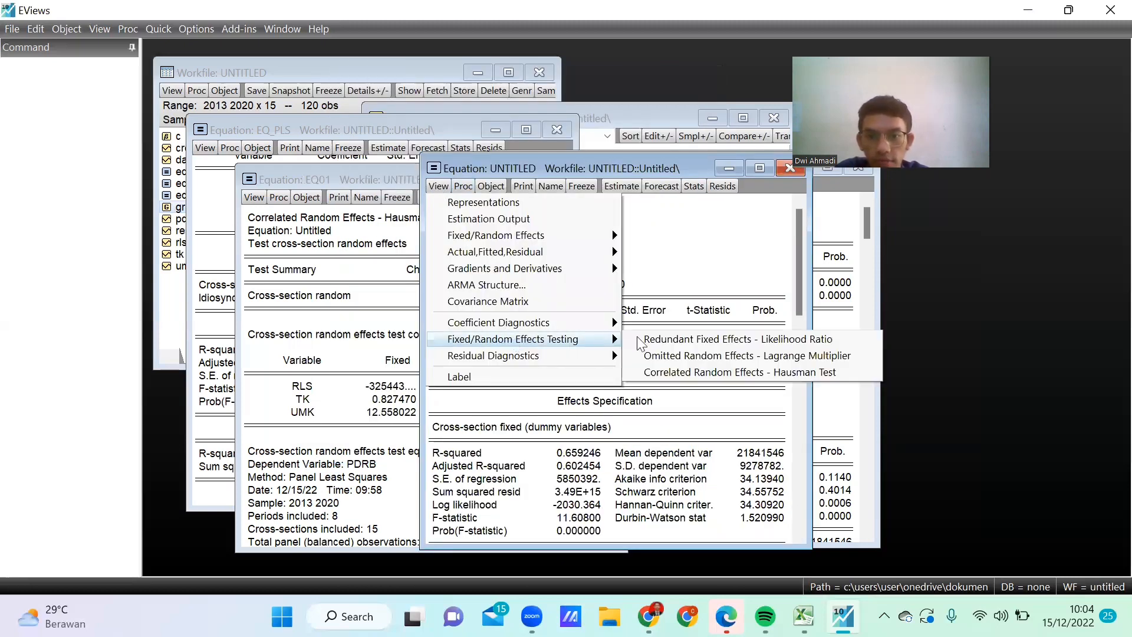
{"action": "left_click", "coordinate": [670, 358]}
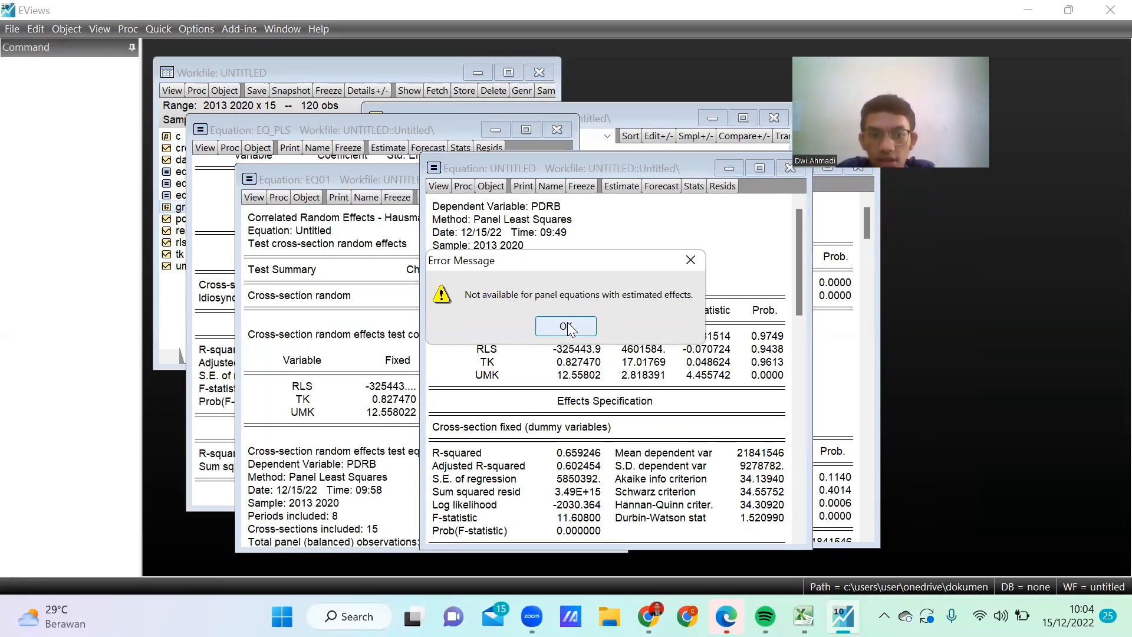
{"action": "left_click", "coordinate": [566, 324]}
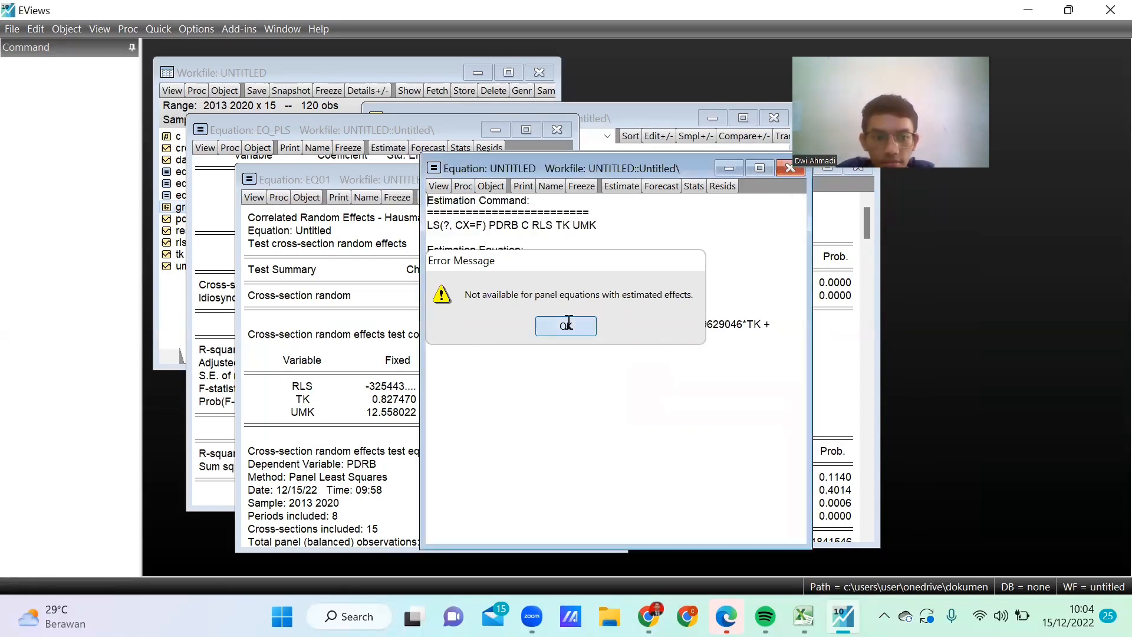
{"action": "left_click", "coordinate": [439, 186]}
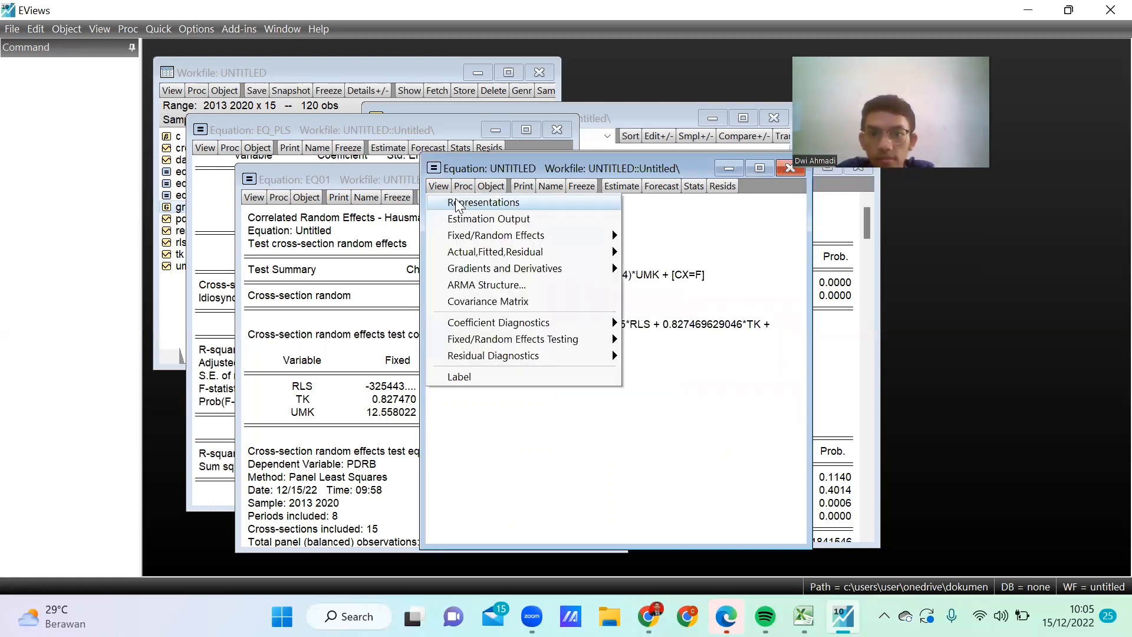
{"action": "left_click", "coordinate": [471, 219]}
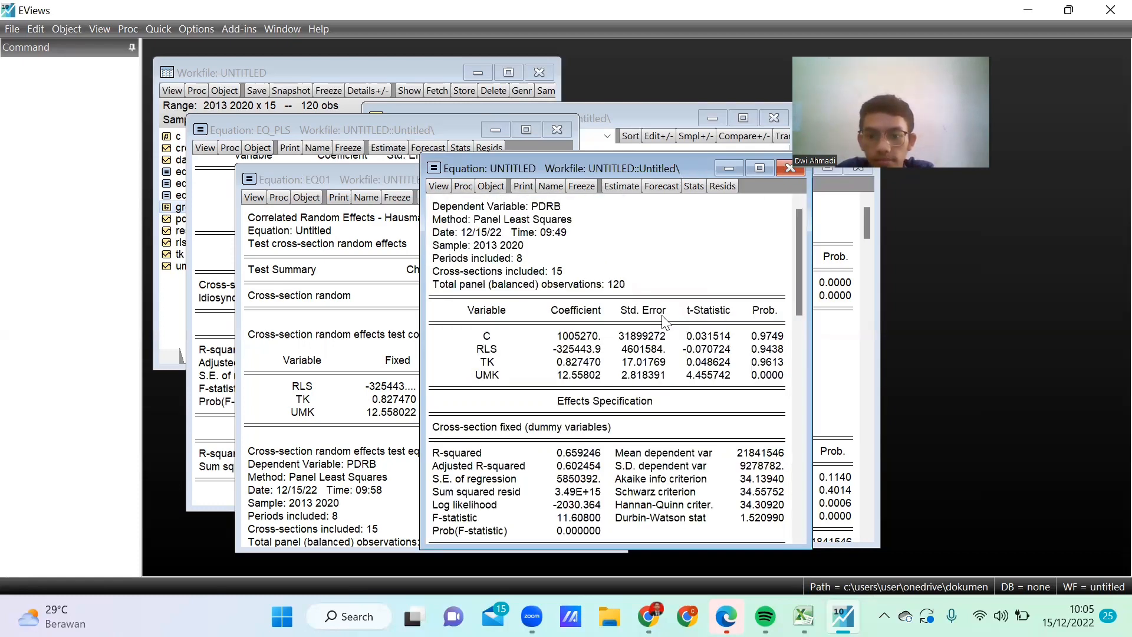